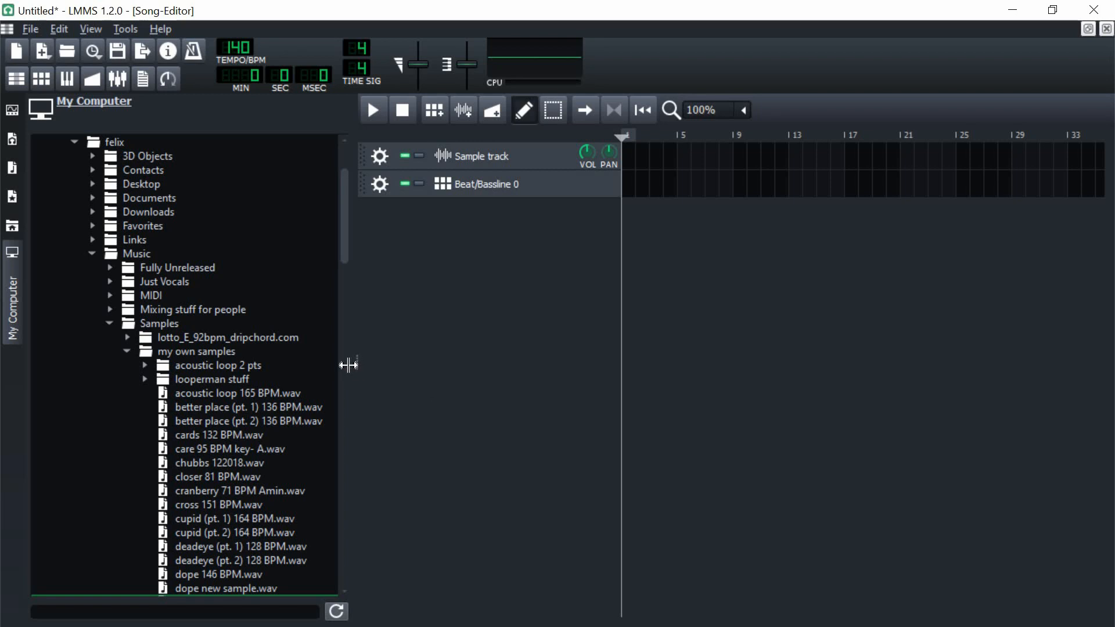
pyautogui.moveTo(349, 366); pyautogui.dragTo(345, 389)
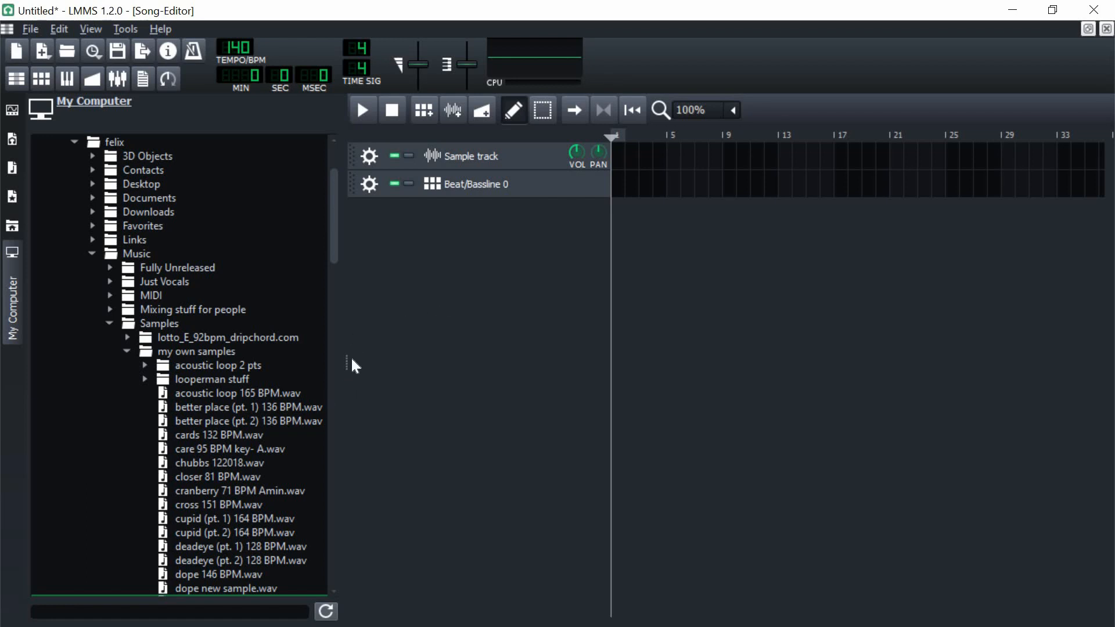
pyautogui.moveTo(343, 359); pyautogui.dragTo(320, 359)
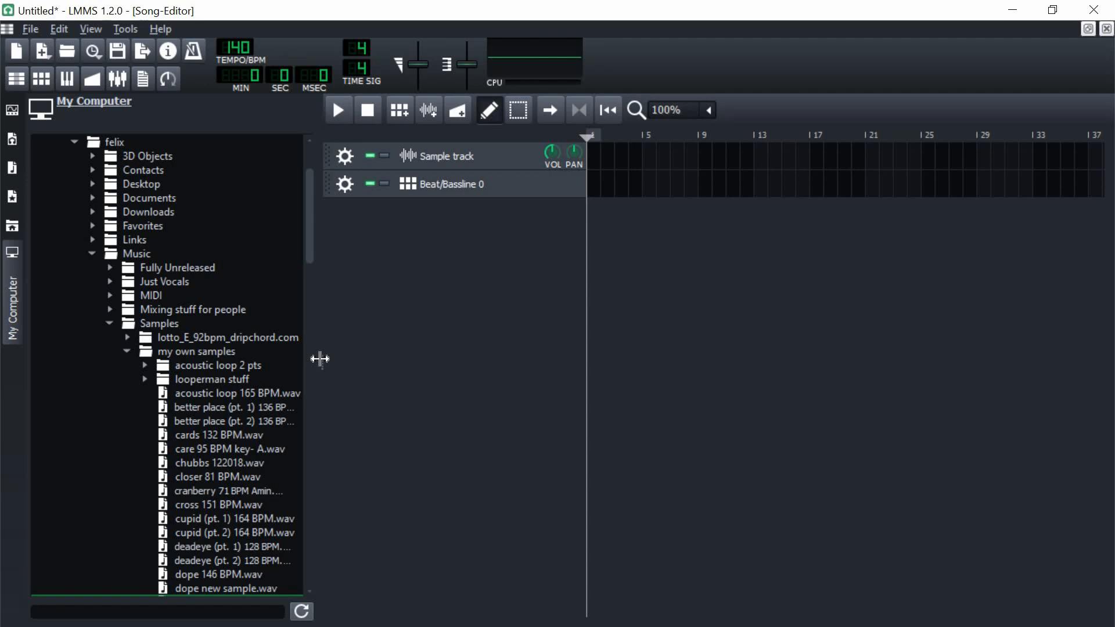
pyautogui.moveTo(320, 359); pyautogui.dragTo(353, 360)
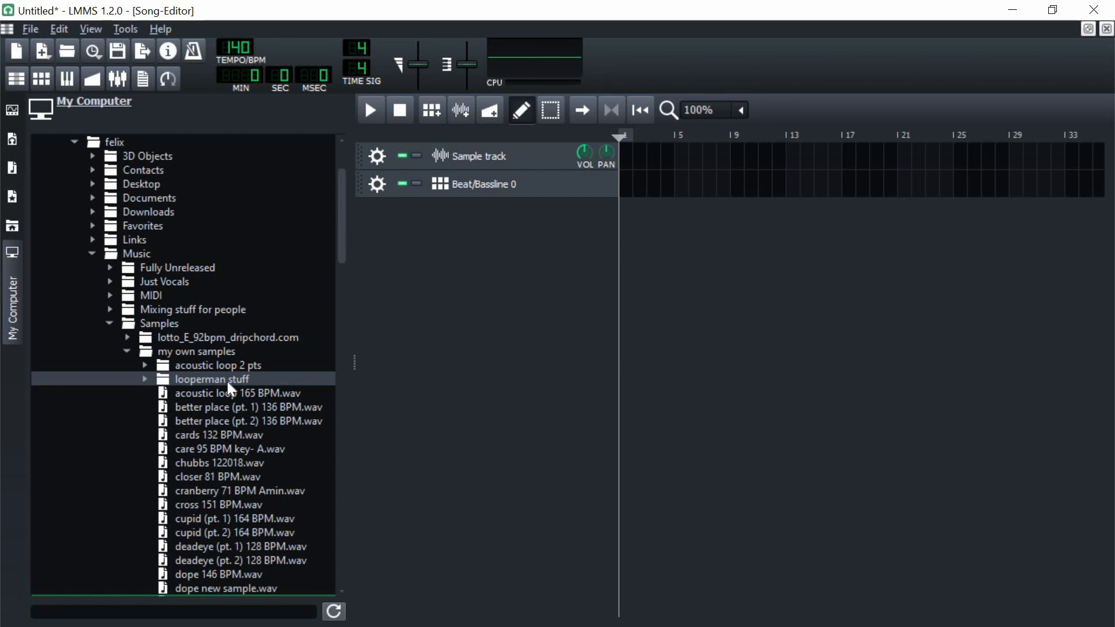
pyautogui.scroll(-2, 228, 381)
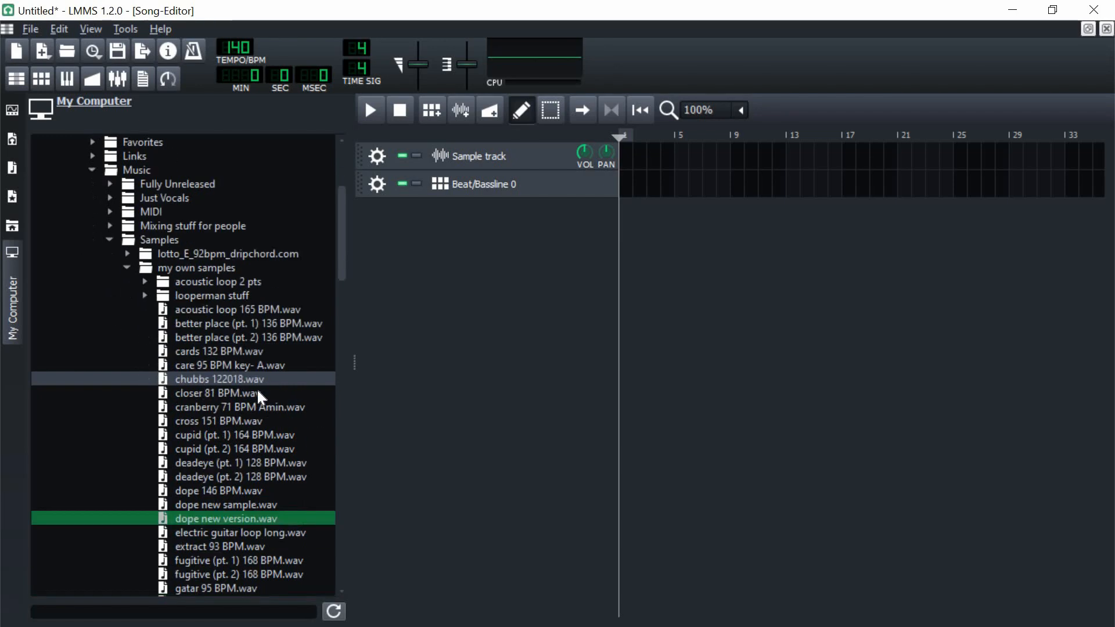
pyautogui.scroll(1, 227, 495)
pyautogui.scroll(1, 228, 492)
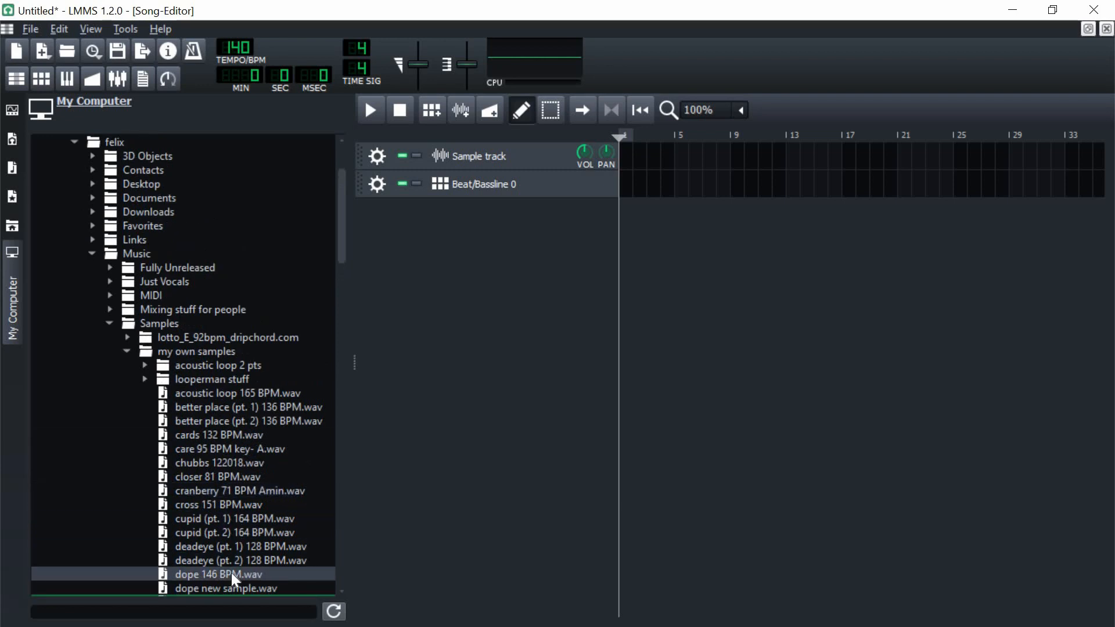
# - Preview dope 146 BPM.wav, and replace the sample track with a new one placed above Beat/Bassline 0
pyautogui.click(232, 573)
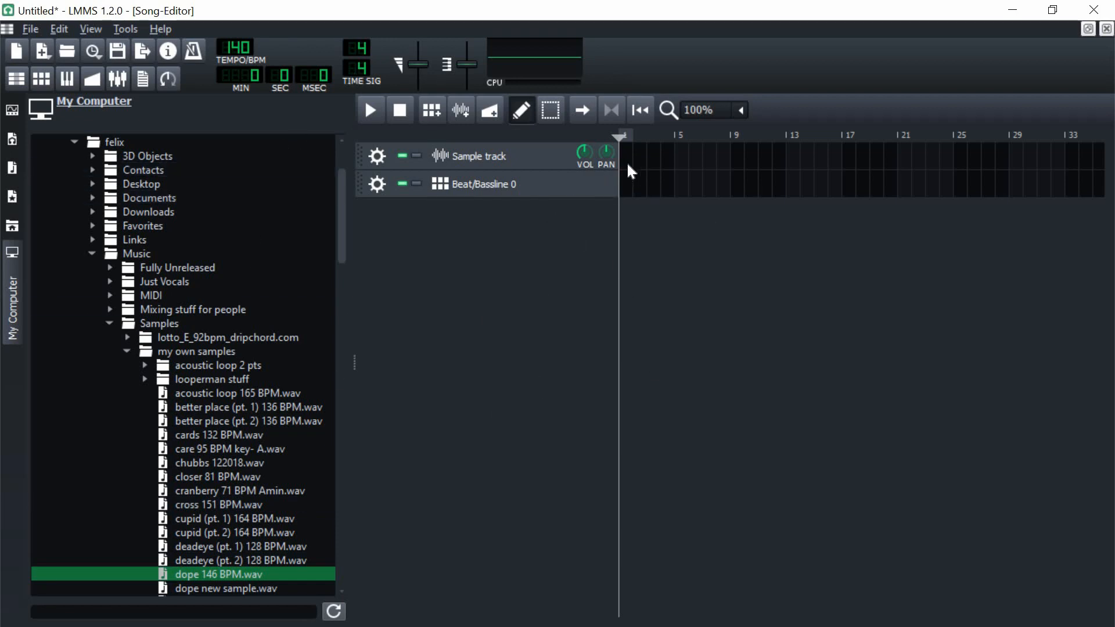
pyautogui.click(381, 158)
pyautogui.click(406, 199)
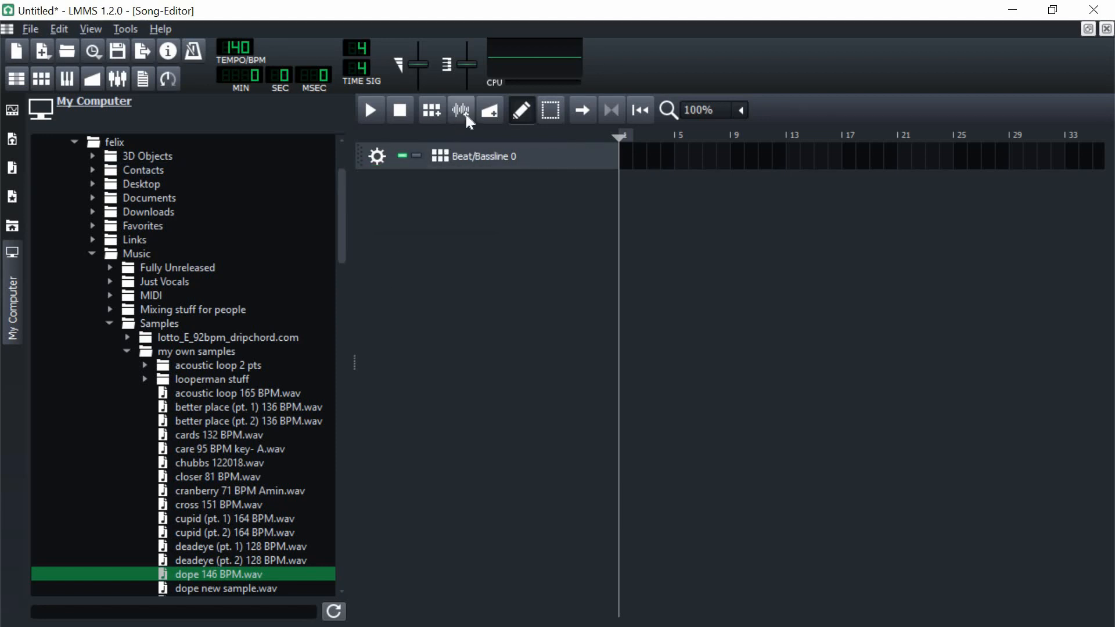
pyautogui.click(461, 110)
pyautogui.moveTo(359, 183); pyautogui.dragTo(411, 137)
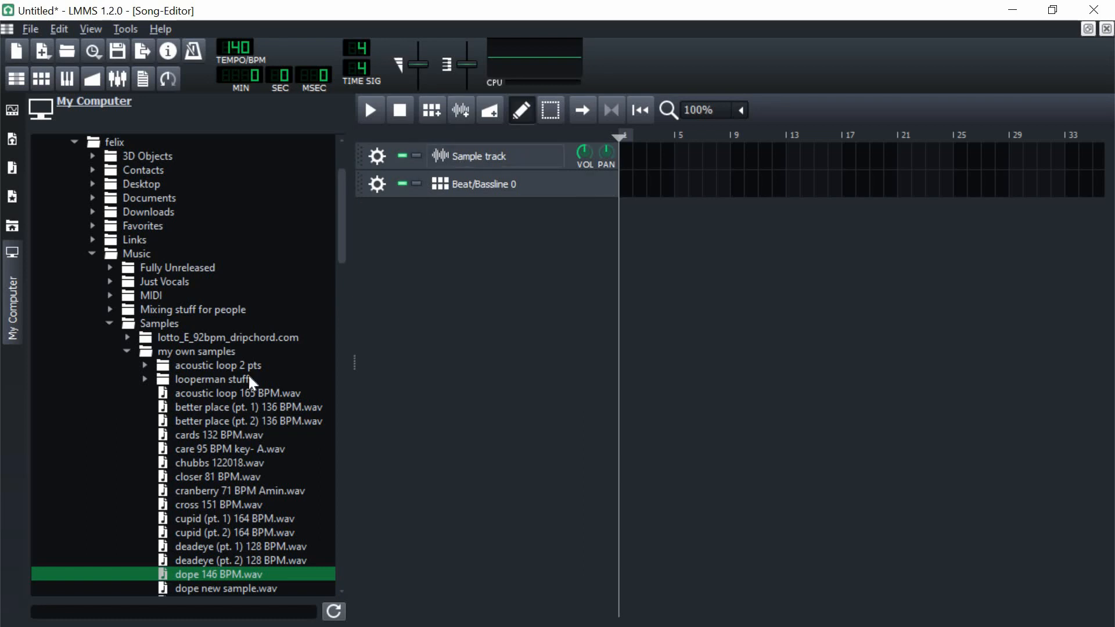
# - Create a clip at bar 1 of the sample track and load dope 146 BPM.wav into it
pyautogui.click(624, 156)
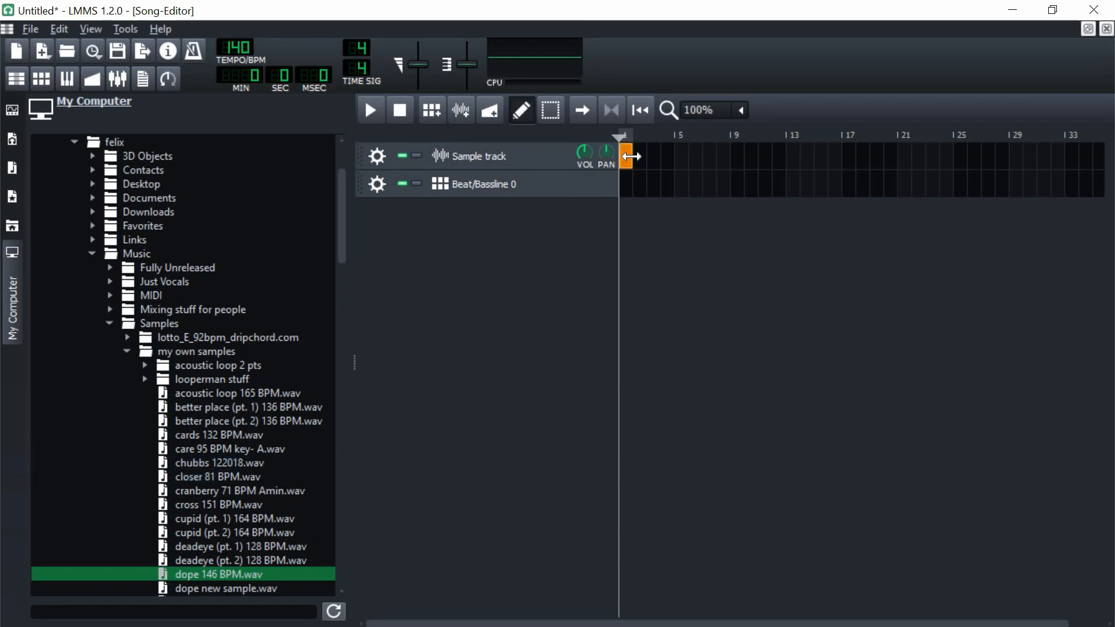
pyautogui.moveTo(633, 165)
pyautogui.mouseDown()
pyautogui.moveTo(687, 172)
pyautogui.moveTo(633, 172)
pyautogui.mouseUp()
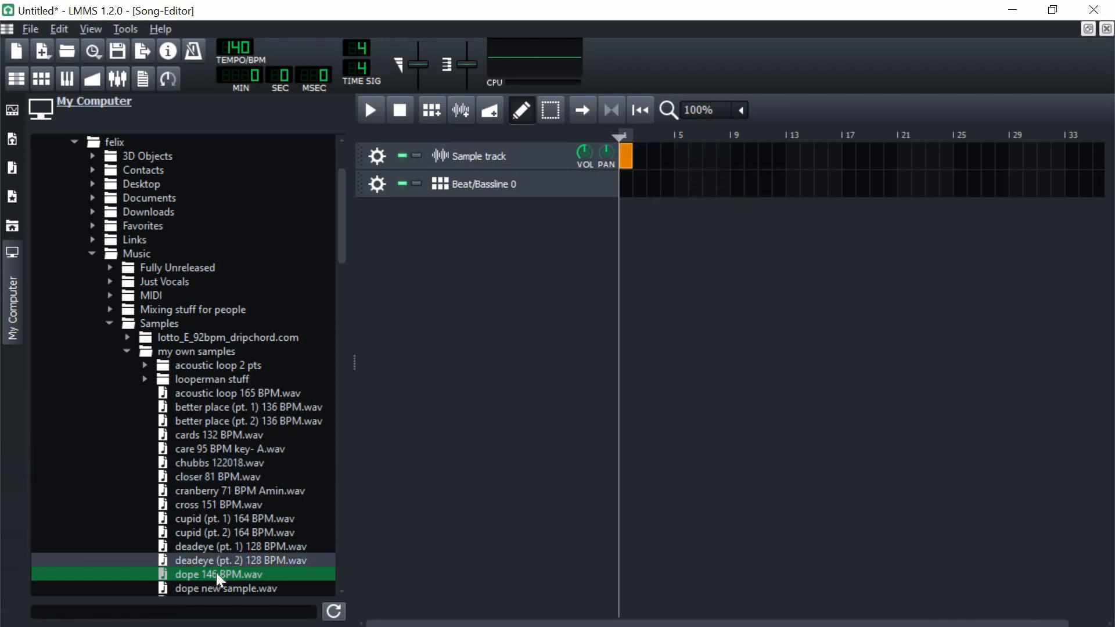
pyautogui.moveTo(217, 573); pyautogui.dragTo(626, 157)
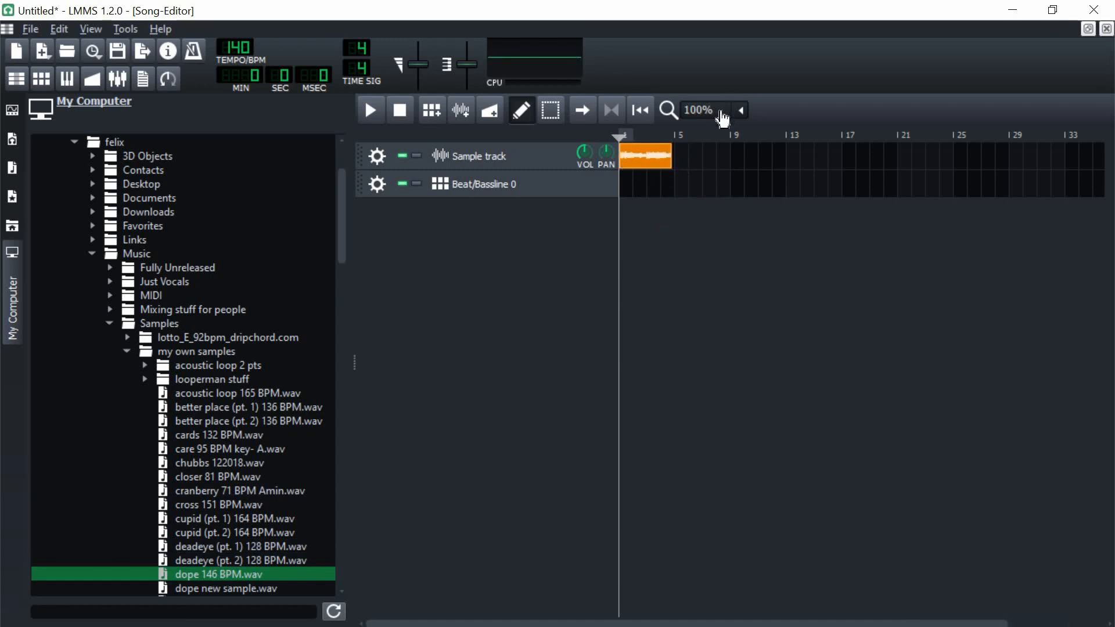
# - Set the project tempo to 146 BPM to match the loaded sample
pyautogui.scroll(-2, 729, 111)
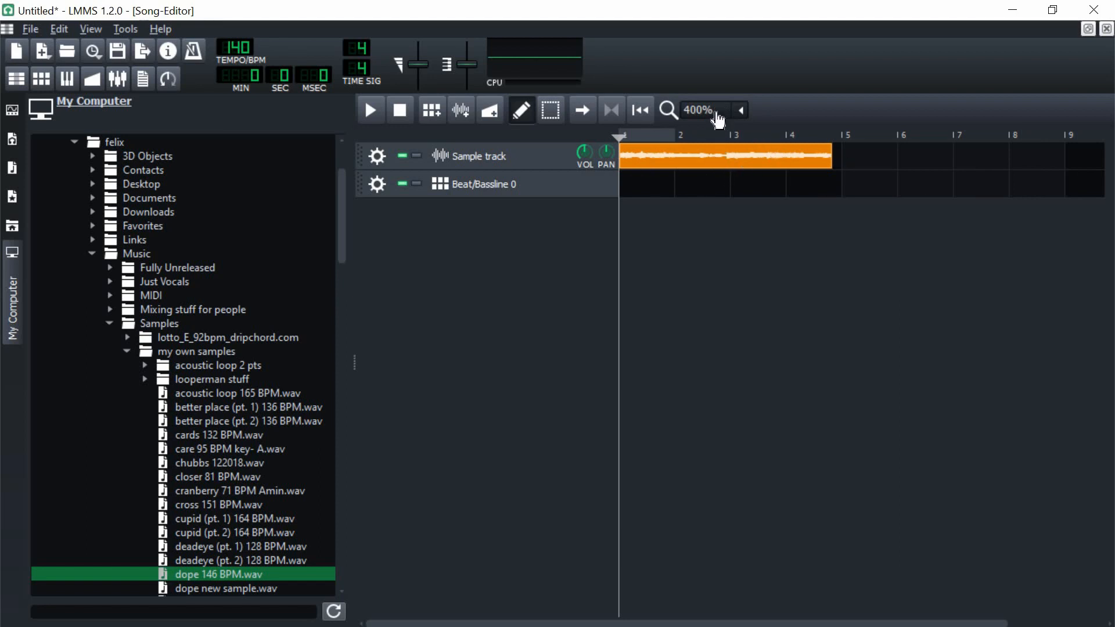
pyautogui.scroll(-1, 718, 113)
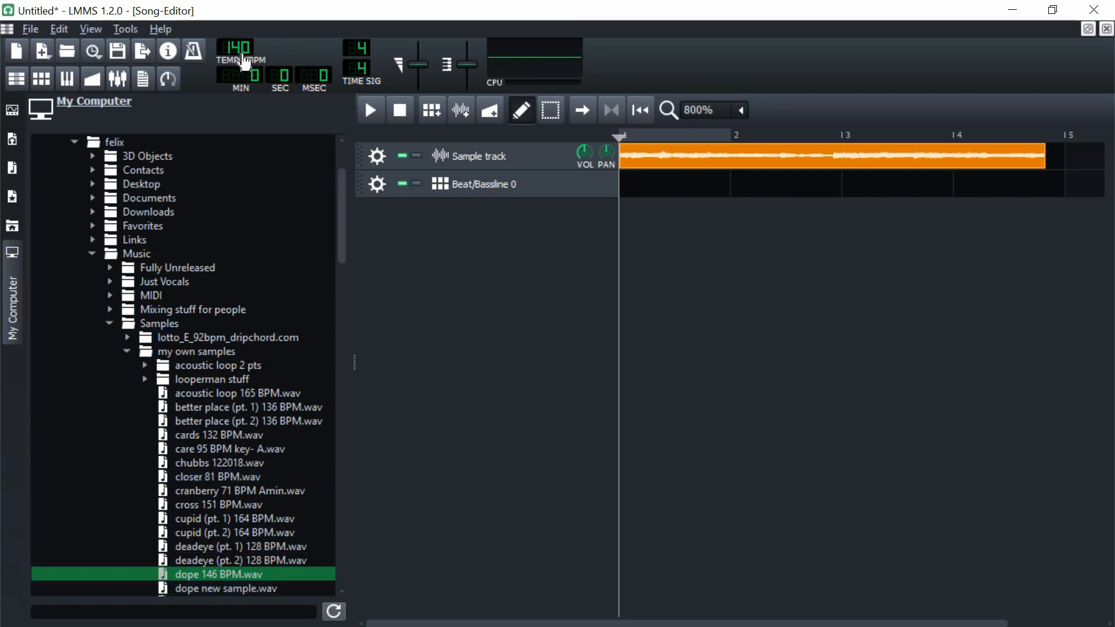
pyautogui.moveTo(240, 48); pyautogui.dragTo(240, 43)
# - Try extending the sample clip well past bar 5, and undo the resize
pyautogui.moveTo(1046, 162); pyautogui.dragTo(1053, 185)
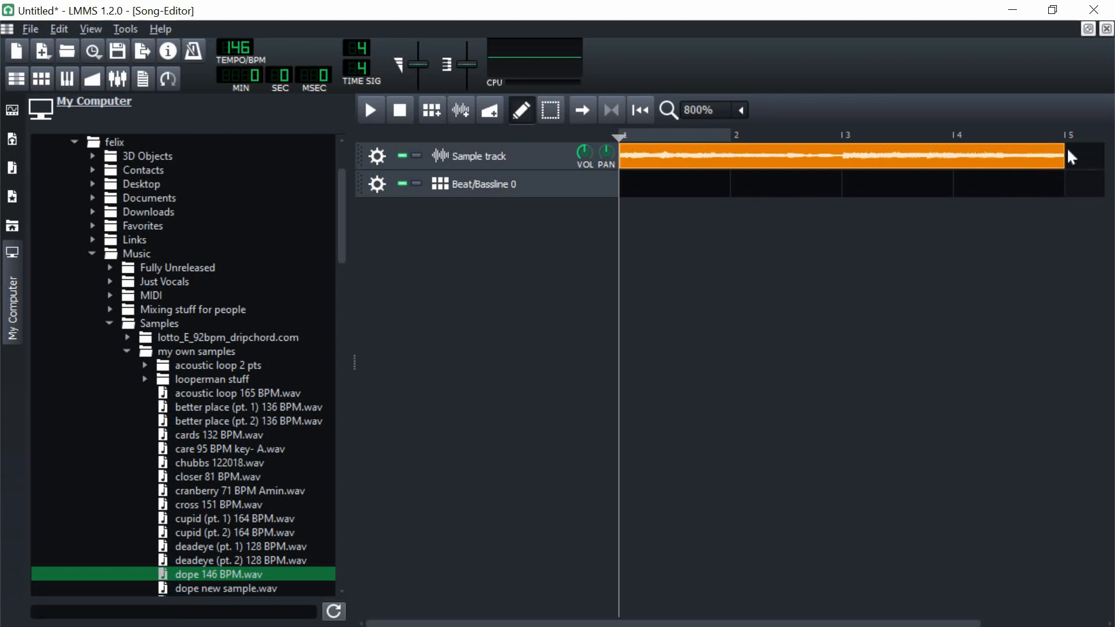
pyautogui.click(1064, 157)
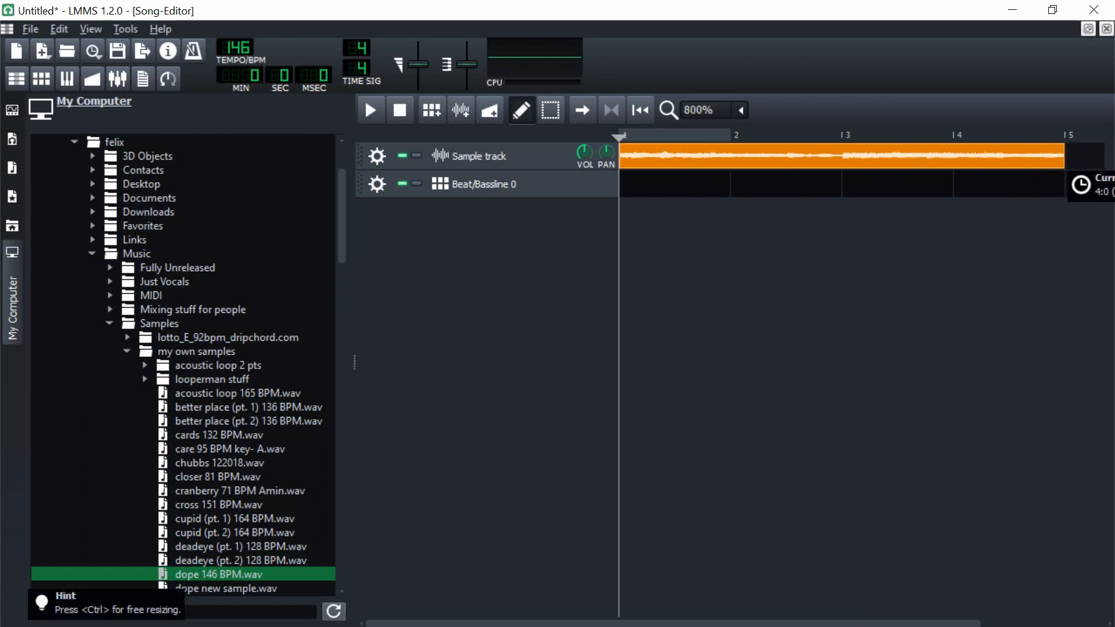
pyautogui.moveTo(1065, 175); pyautogui.dragTo(1088, 172)
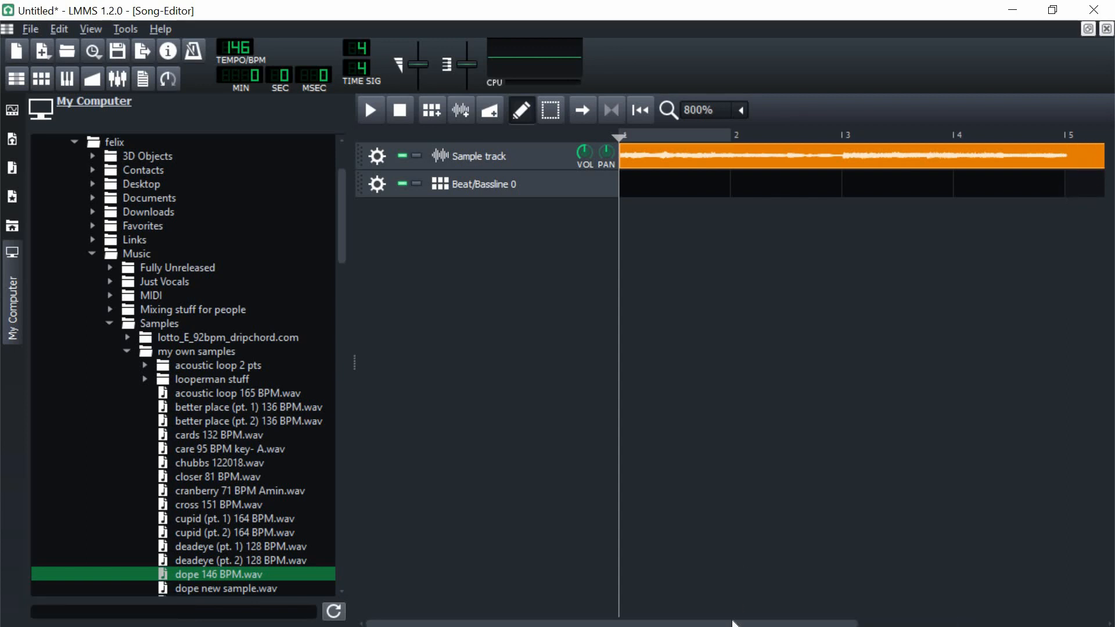
pyautogui.click(785, 136)
pyautogui.moveTo(714, 623); pyautogui.dragTo(765, 623)
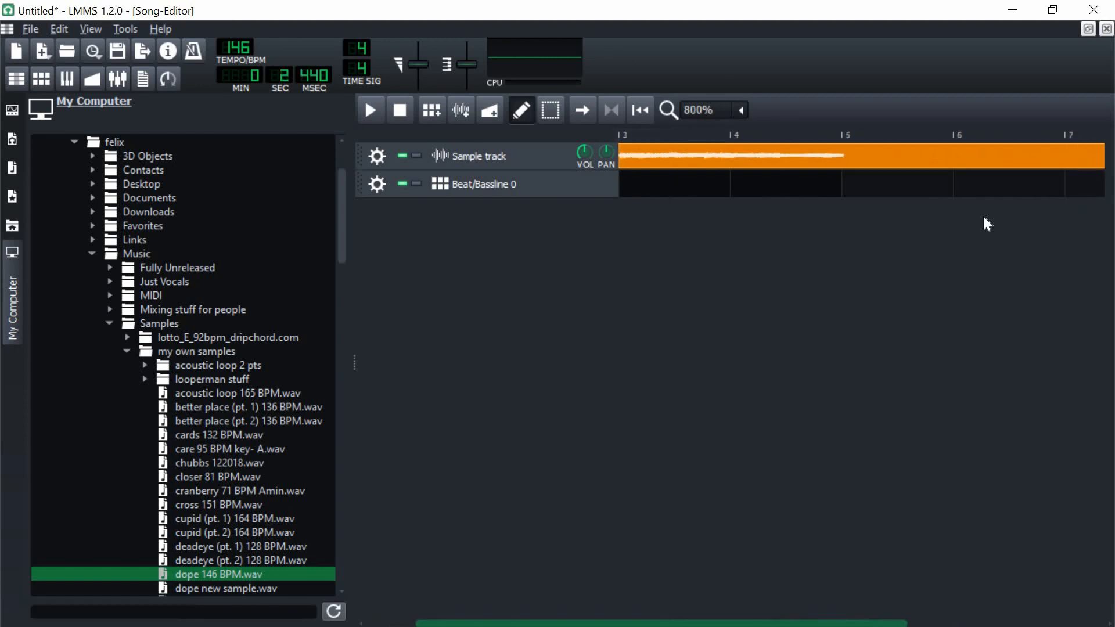
pyautogui.hotkey('ctrl', 'z')
# - Add a four-bar Beat/Bassline 0 clip at bar 1, and play the song from the start
pyautogui.click(639, 187)
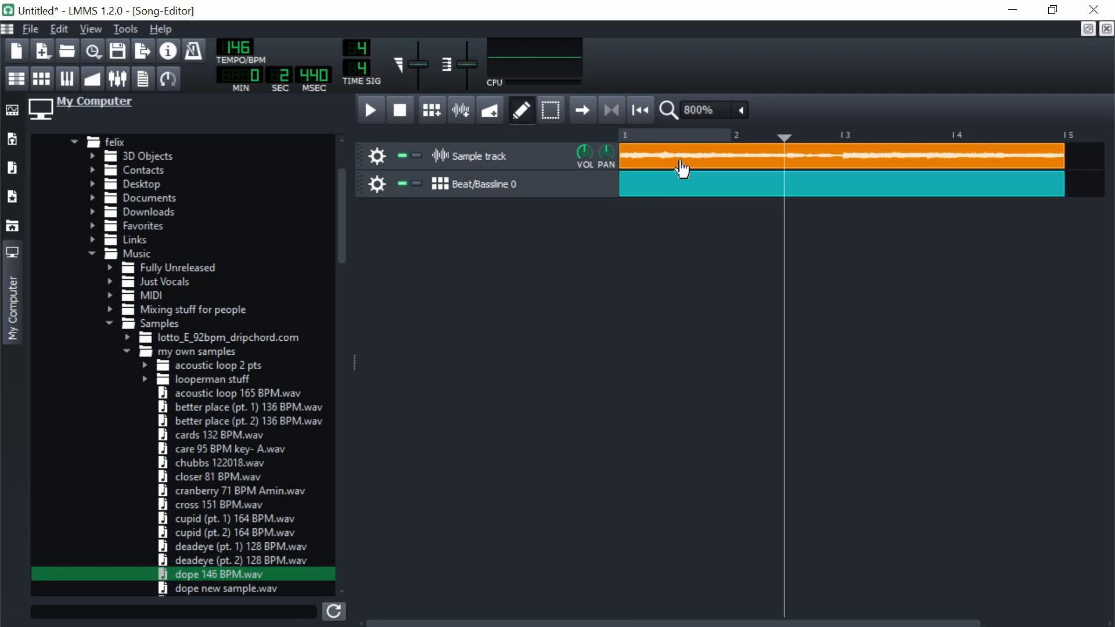
pyautogui.click(610, 137)
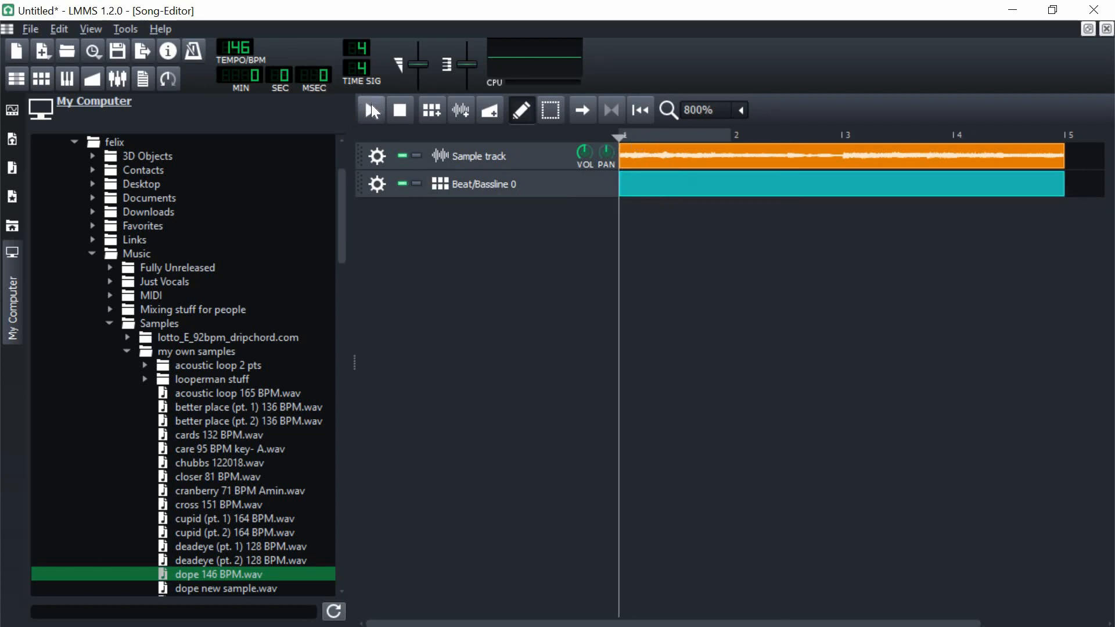
pyautogui.click(372, 110)
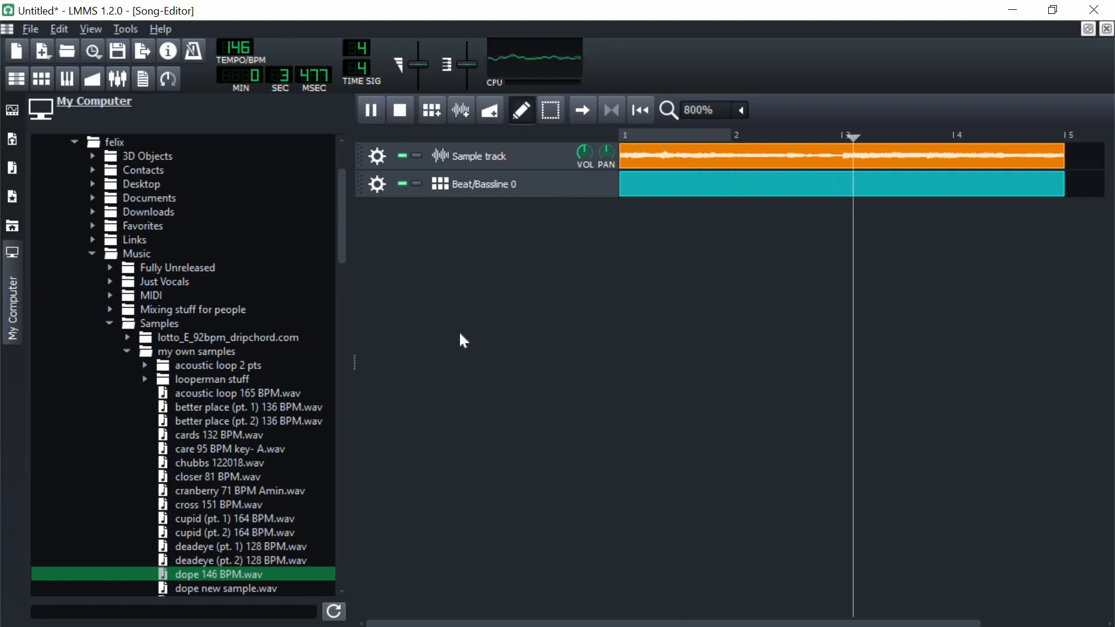
pyautogui.click(403, 112)
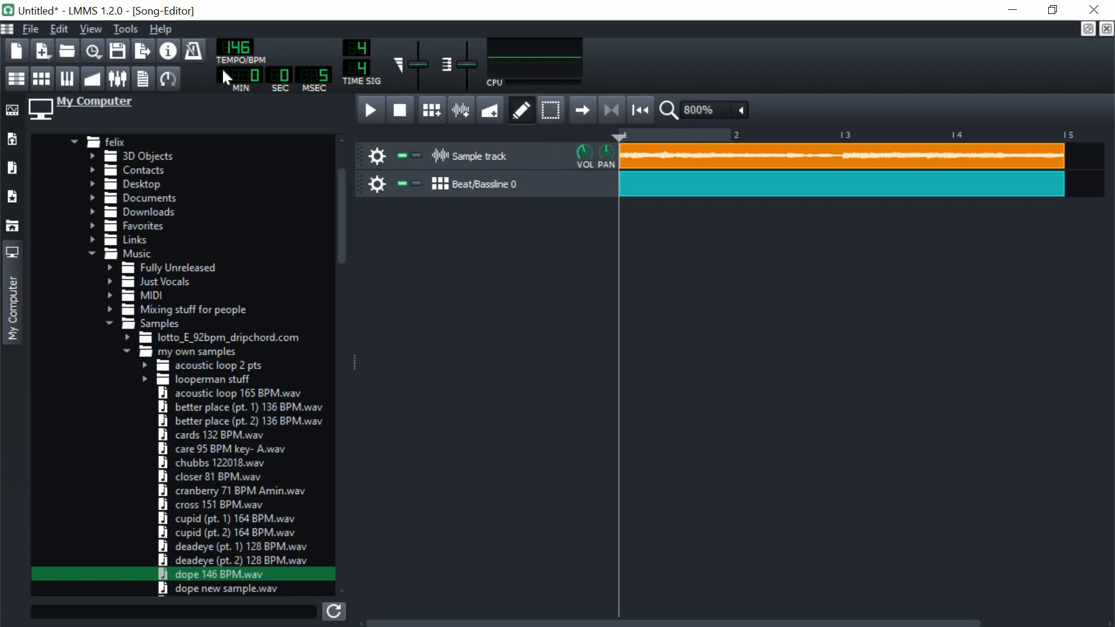
# - Set the tempo to 91 BPM and play the song from the start to compare the sample's timing
pyautogui.moveTo(233, 44); pyautogui.dragTo(233, 108)
pyautogui.click(741, 110)
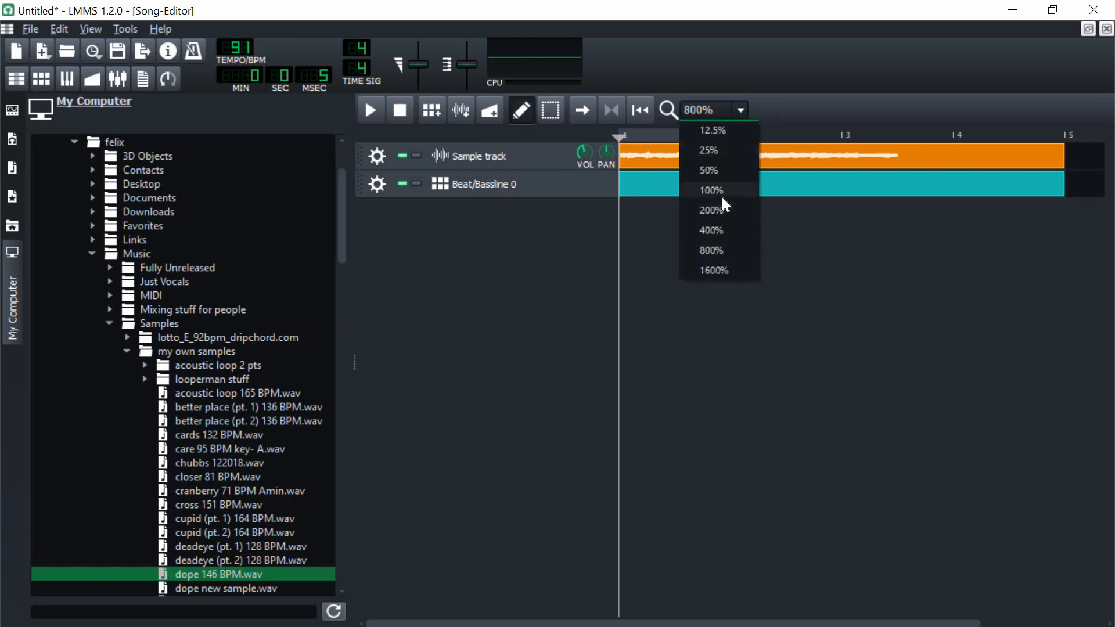
pyautogui.click(722, 194)
pyautogui.click(741, 110)
pyautogui.click(727, 210)
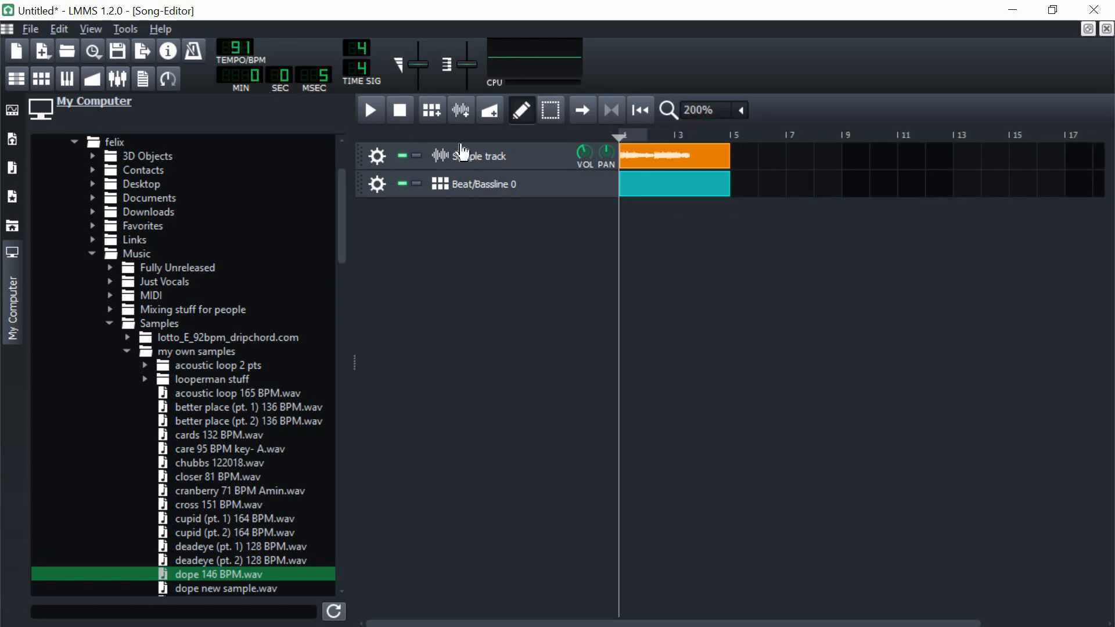
pyautogui.click(372, 114)
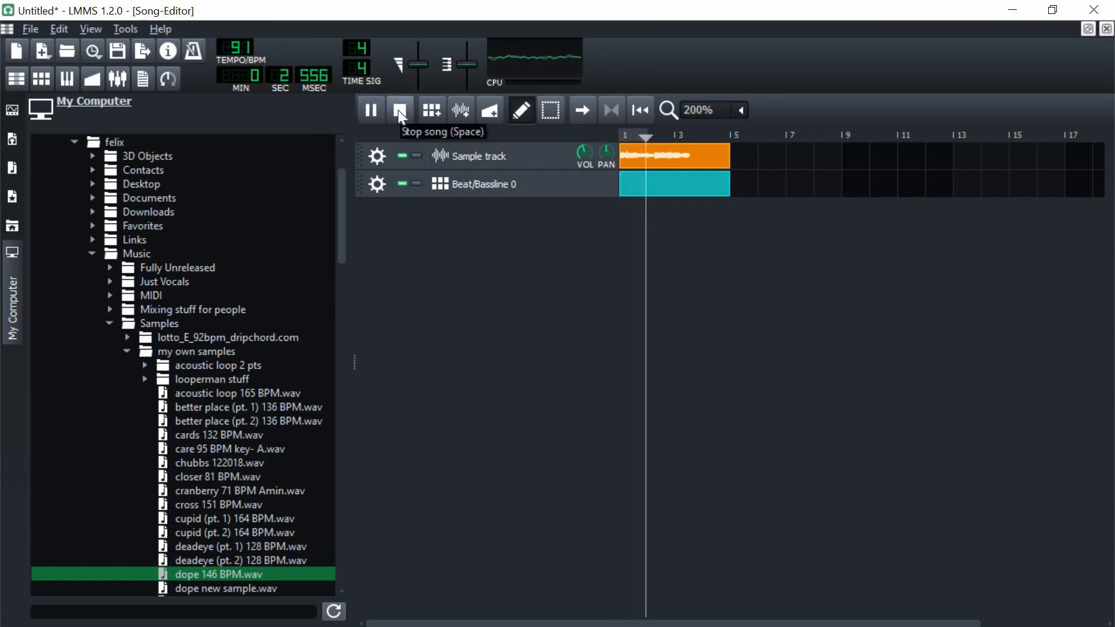
pyautogui.click(399, 110)
# - Set the project tempo back to 146 BPM and play the song
pyautogui.moveTo(235, 46); pyautogui.dragTo(234, 46)
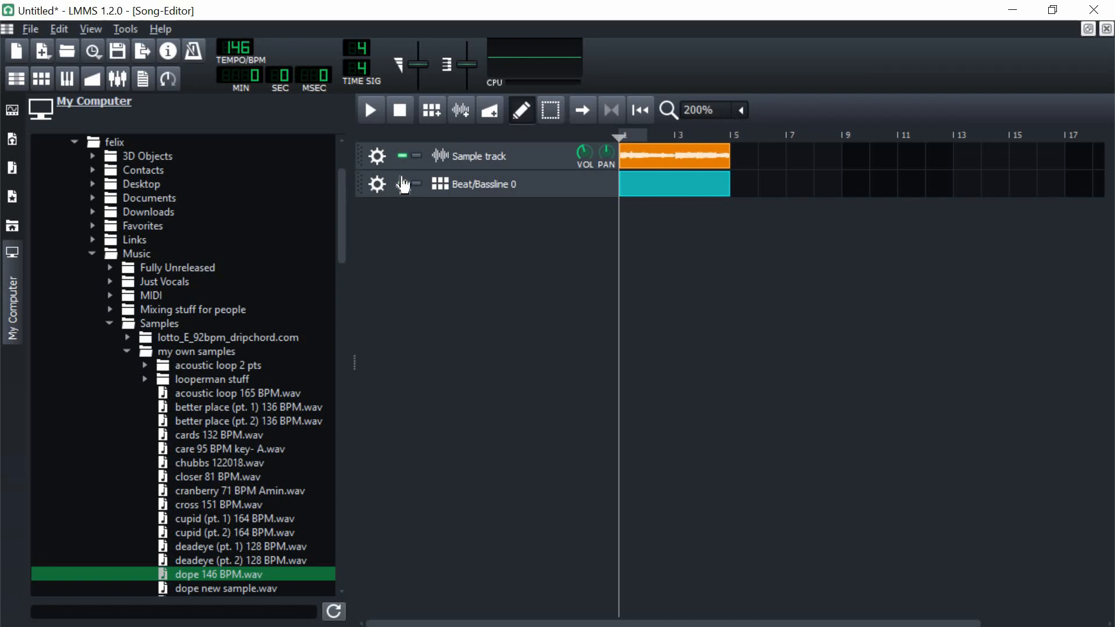
pyautogui.click(371, 115)
pyautogui.moveTo(729, 160)
pyautogui.mouseDown()
pyautogui.moveTo(784, 166)
pyautogui.moveTo(726, 166)
pyautogui.mouseUp()
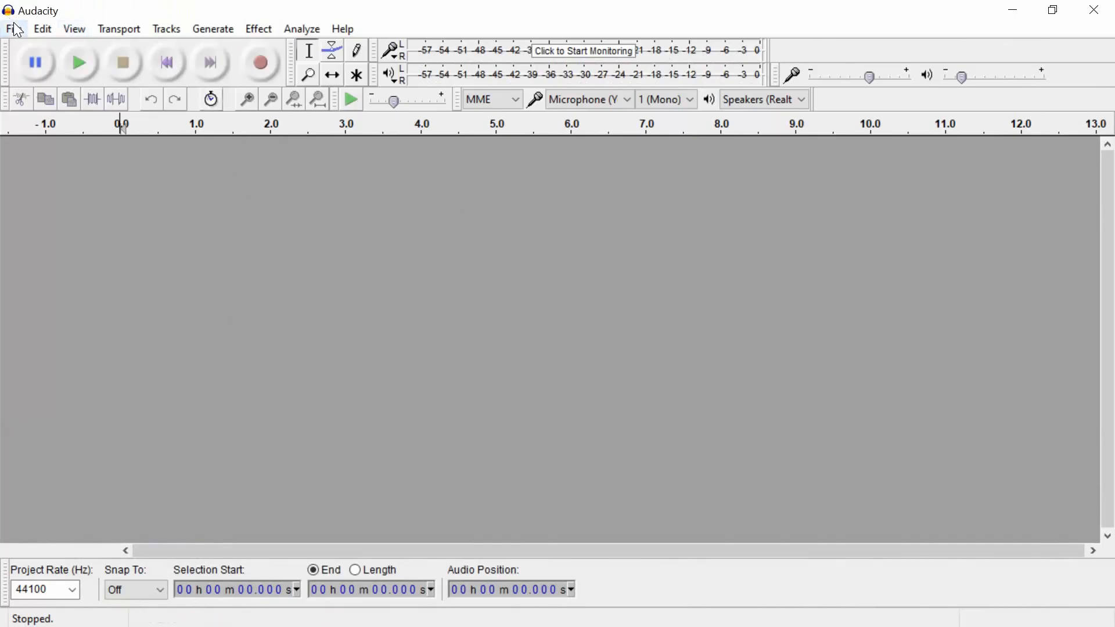
# - Switch to Audacity and open dope 146 BPM.wav, making a copy of the file before editing
pyautogui.click(16, 28)
pyautogui.click(27, 19)
pyautogui.click(16, 30)
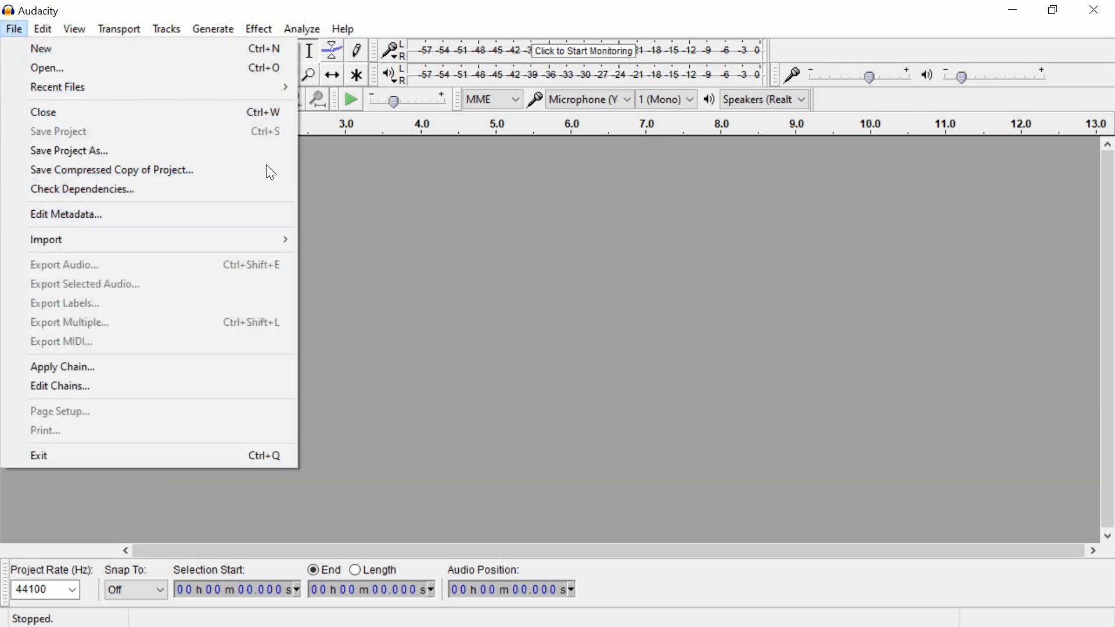
pyautogui.click(16, 29)
pyautogui.click(16, 29)
pyautogui.click(47, 66)
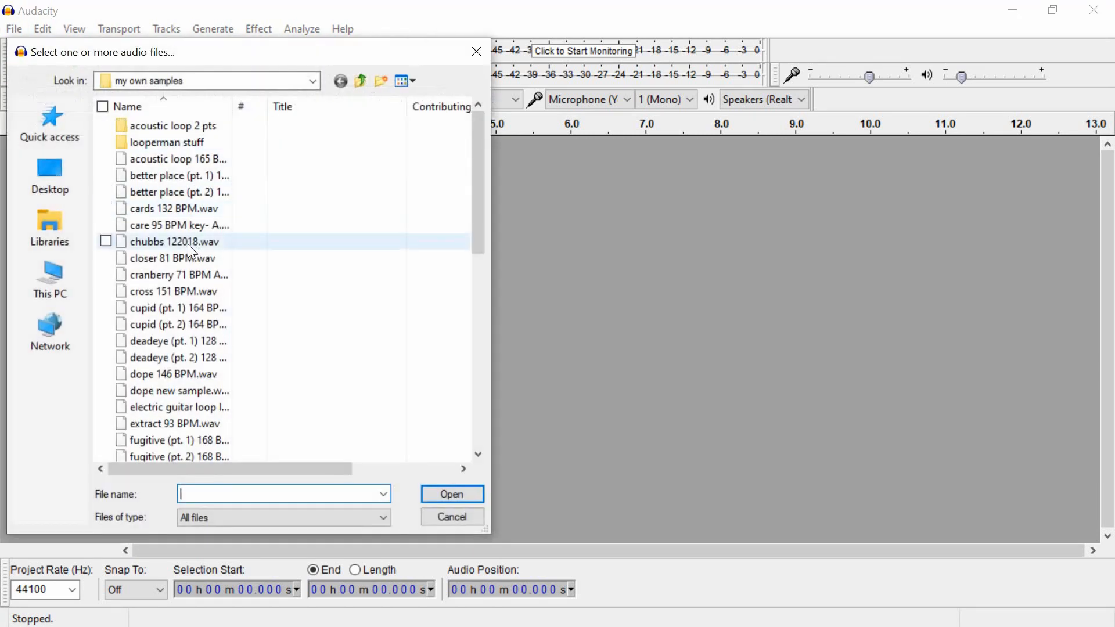
pyautogui.doubleClick(182, 372)
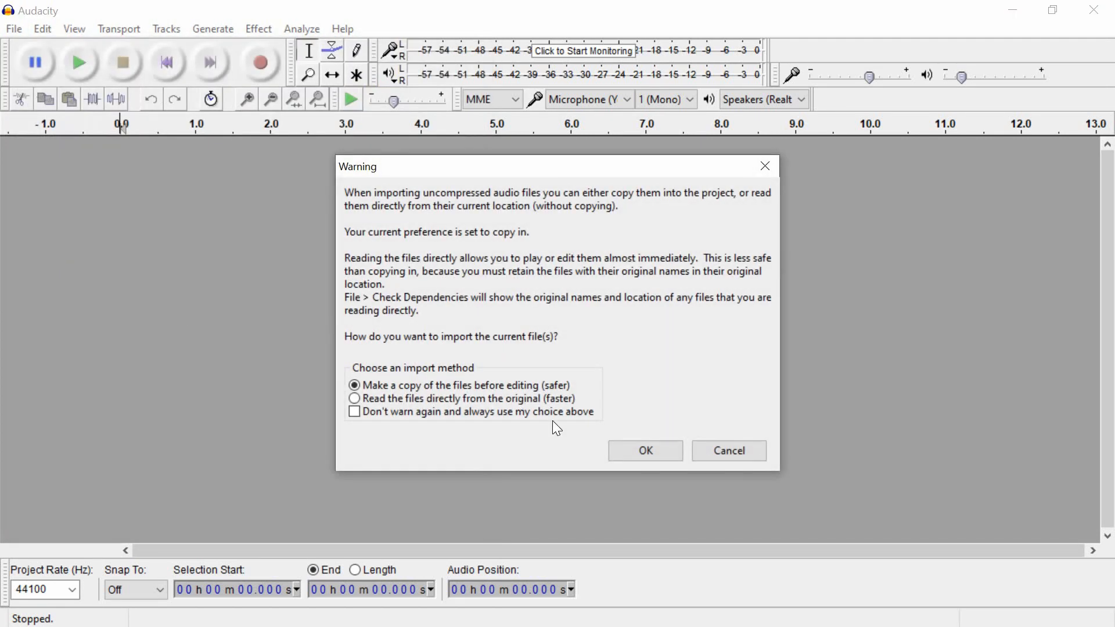
pyautogui.click(647, 457)
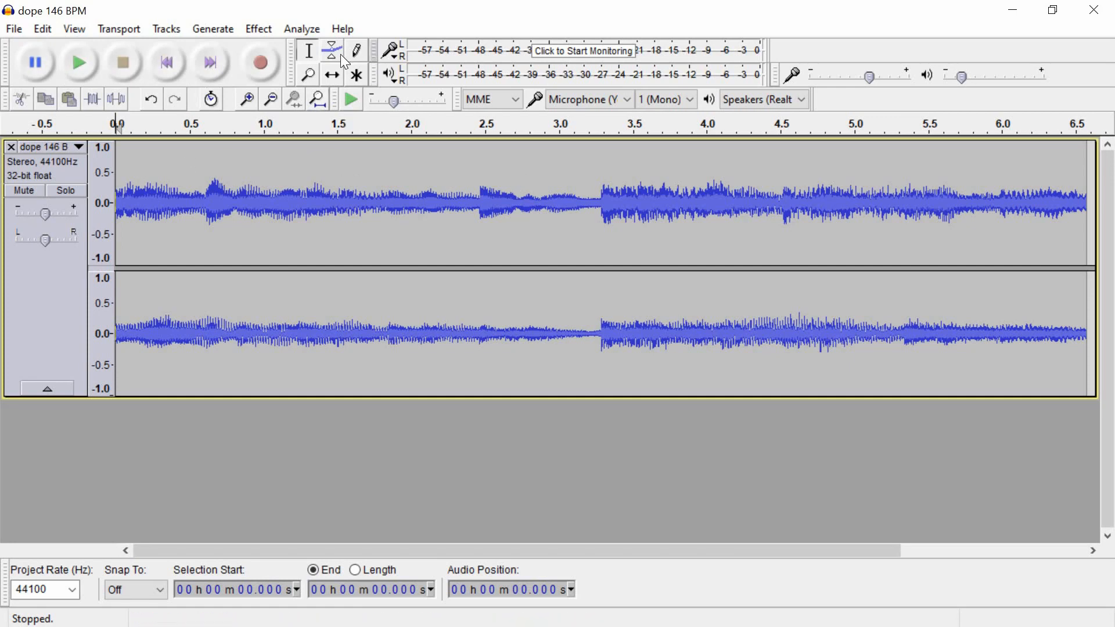
# - Apply Change Speed to the whole sample with a 1.226 multiplier (22.641 percent), and play the result
pyautogui.click(266, 27)
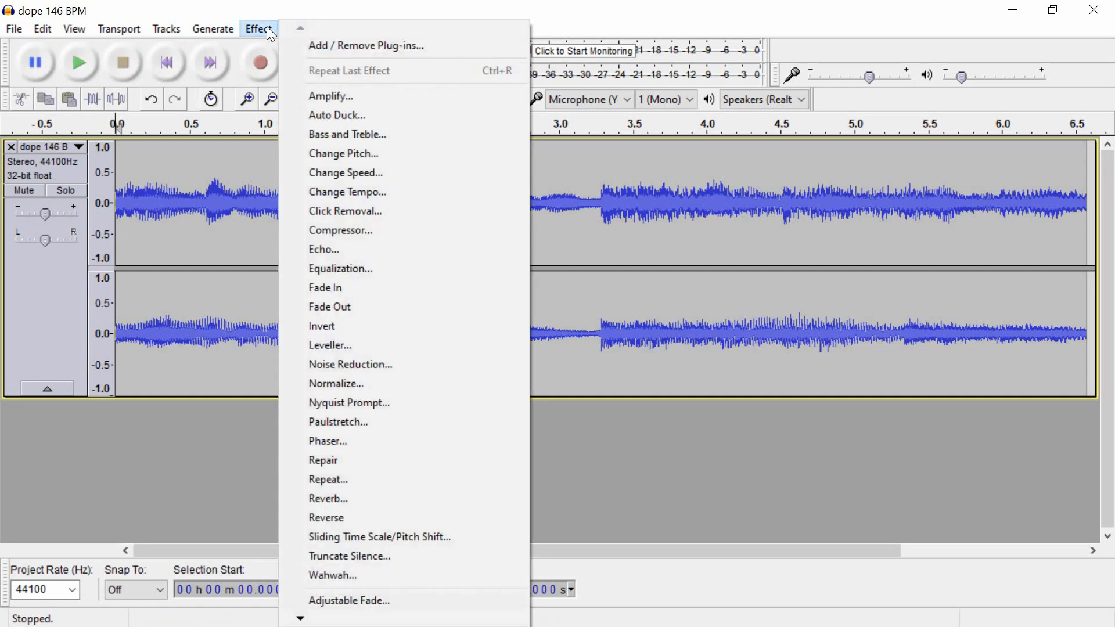
pyautogui.click(365, 173)
pyautogui.moveTo(574, 284); pyautogui.dragTo(577, 284)
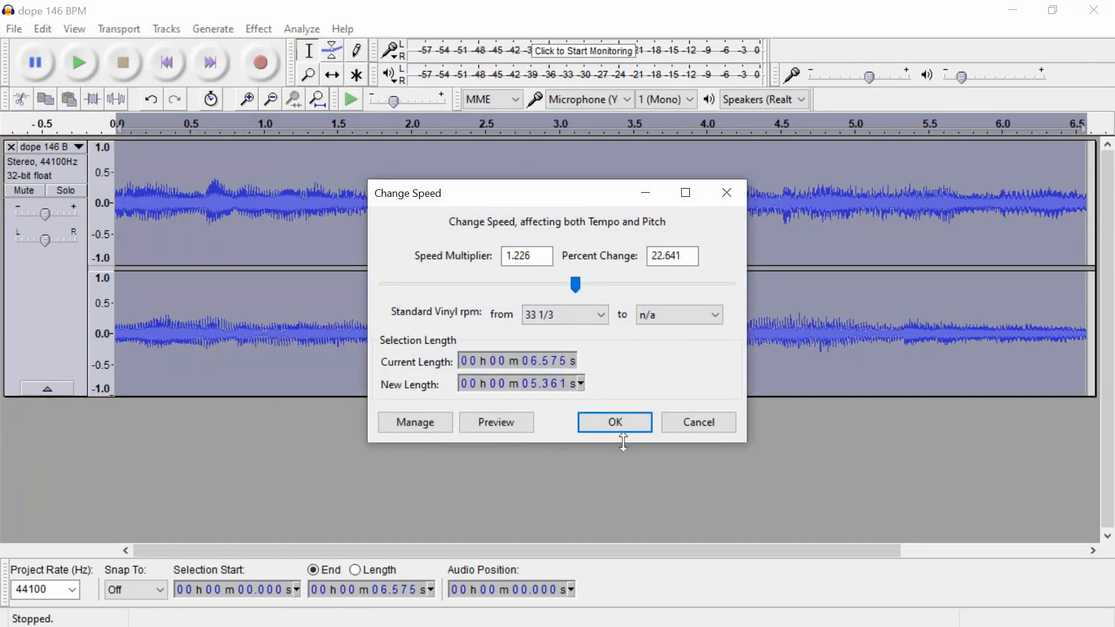
pyautogui.click(605, 417)
pyautogui.press('space')
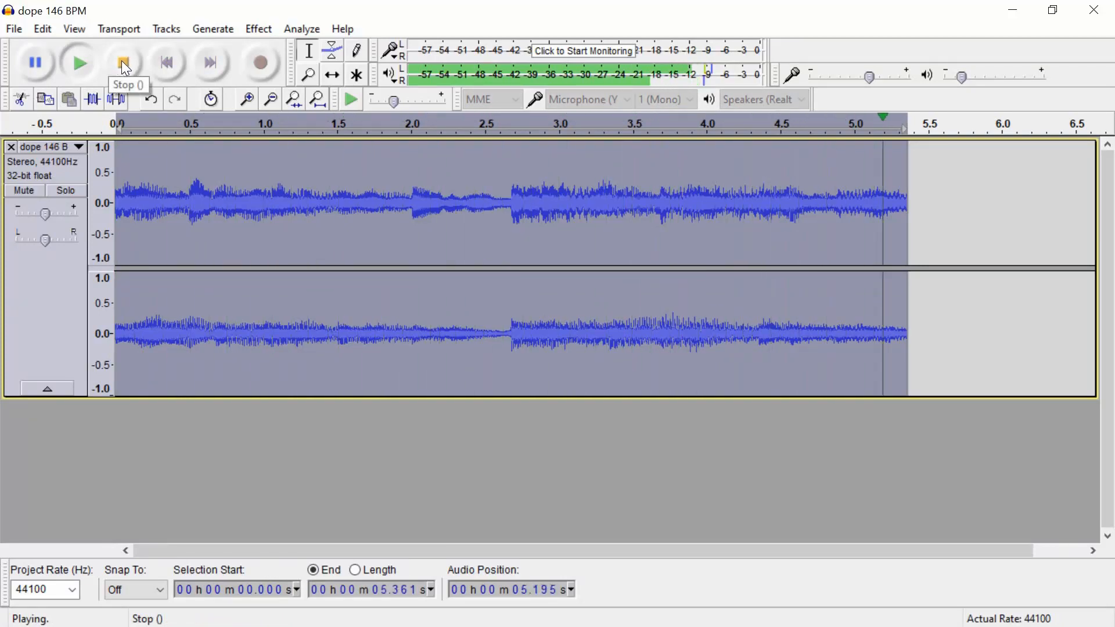
# - Apply Change Pitch to the whole sample with a -6.000 percent change, and play the result
pyautogui.click(258, 29)
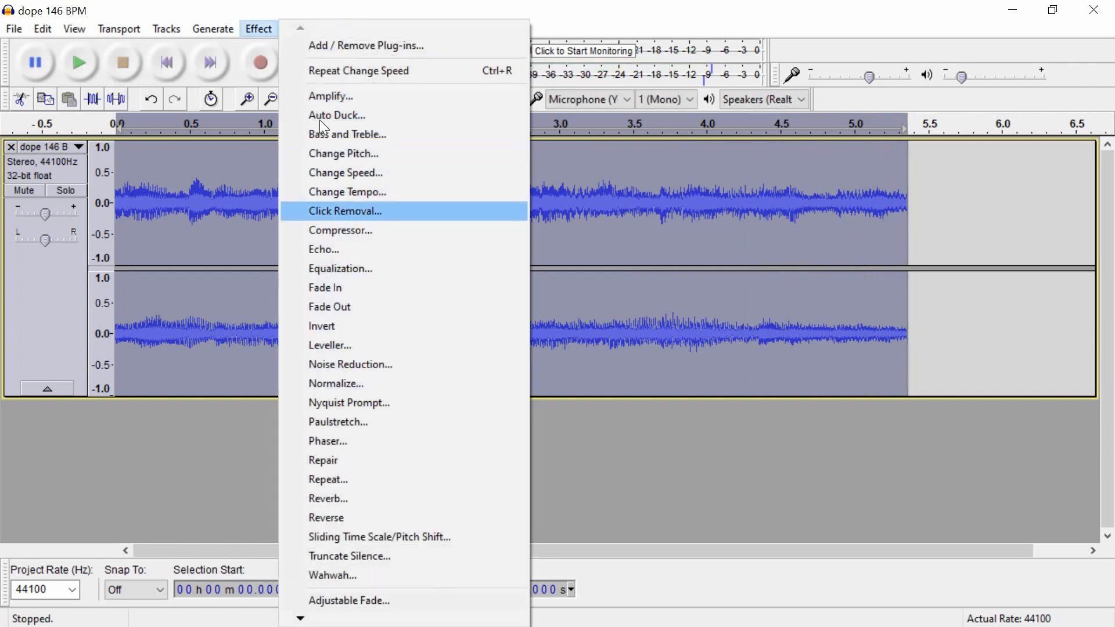
pyautogui.click(339, 153)
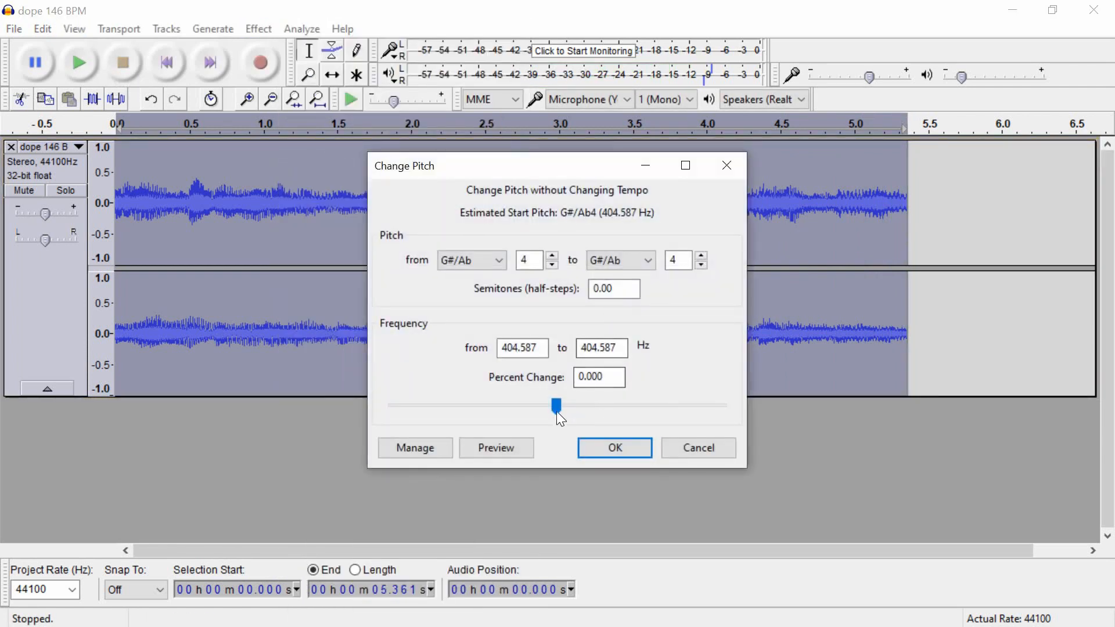
pyautogui.moveTo(554, 411); pyautogui.dragTo(546, 410)
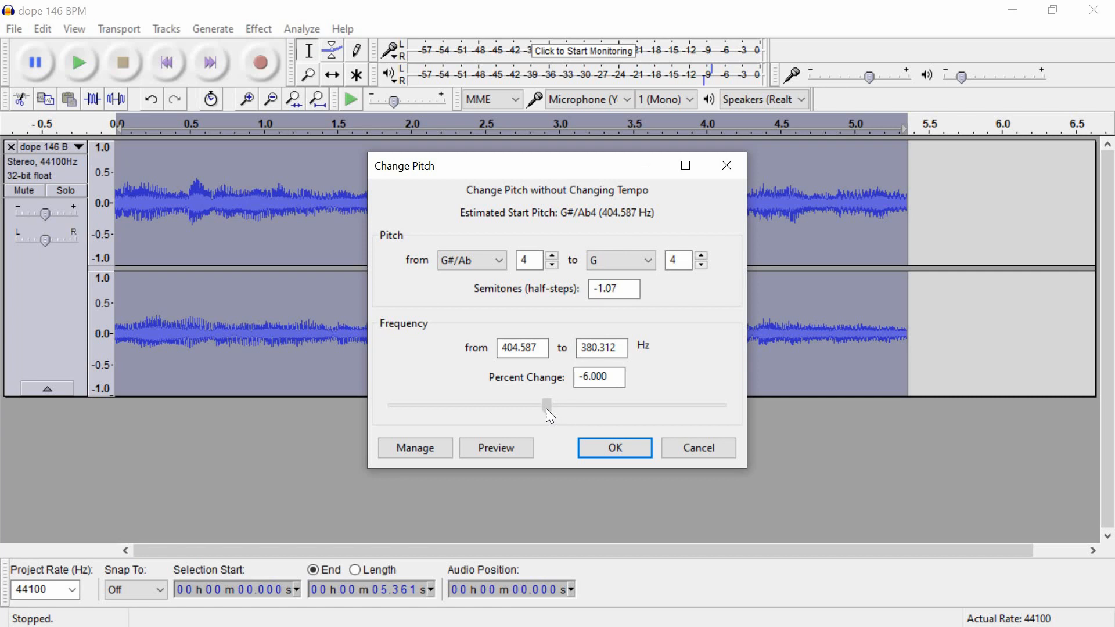
pyautogui.click(604, 447)
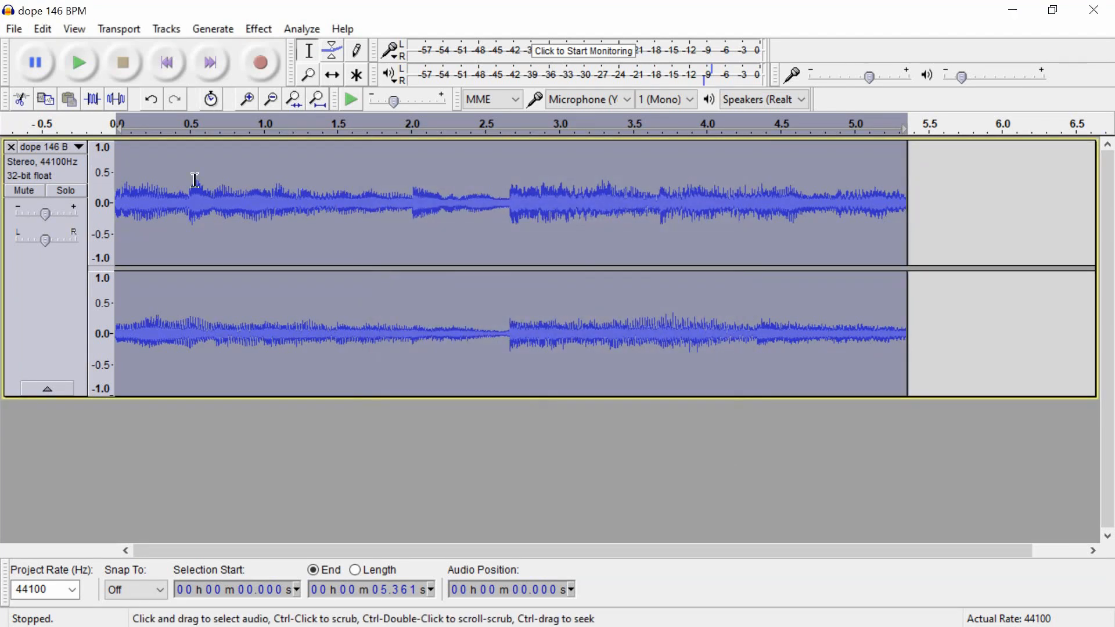
pyautogui.click(82, 62)
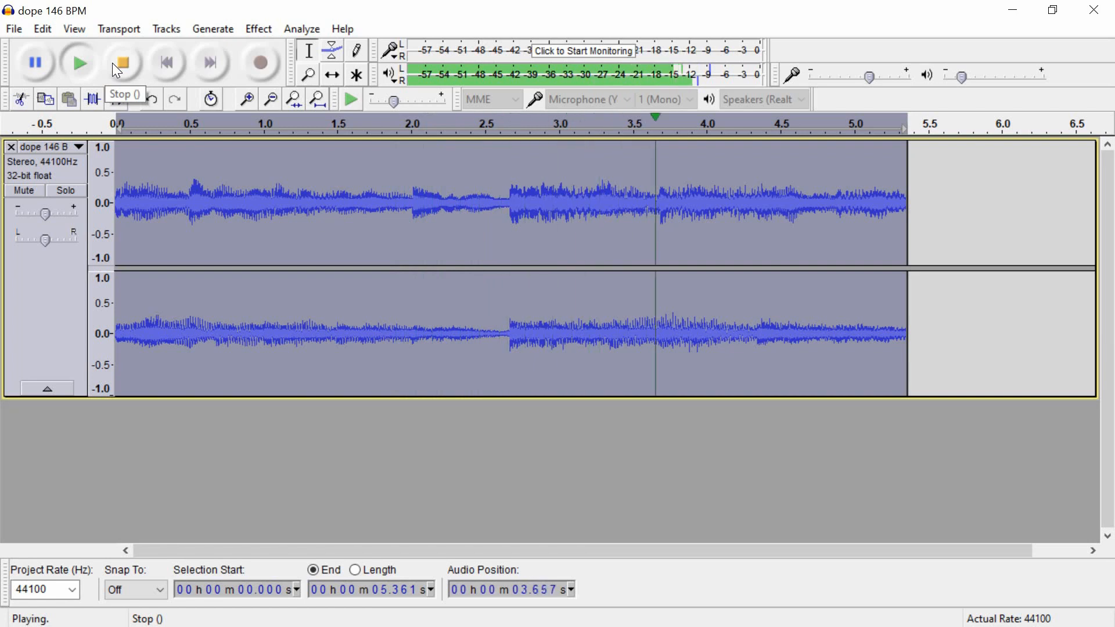
# - Export the edited audio as the 16-bit WAV file dope new version.wav in the my own samples folder, accepting the metadata
pyautogui.click(15, 29)
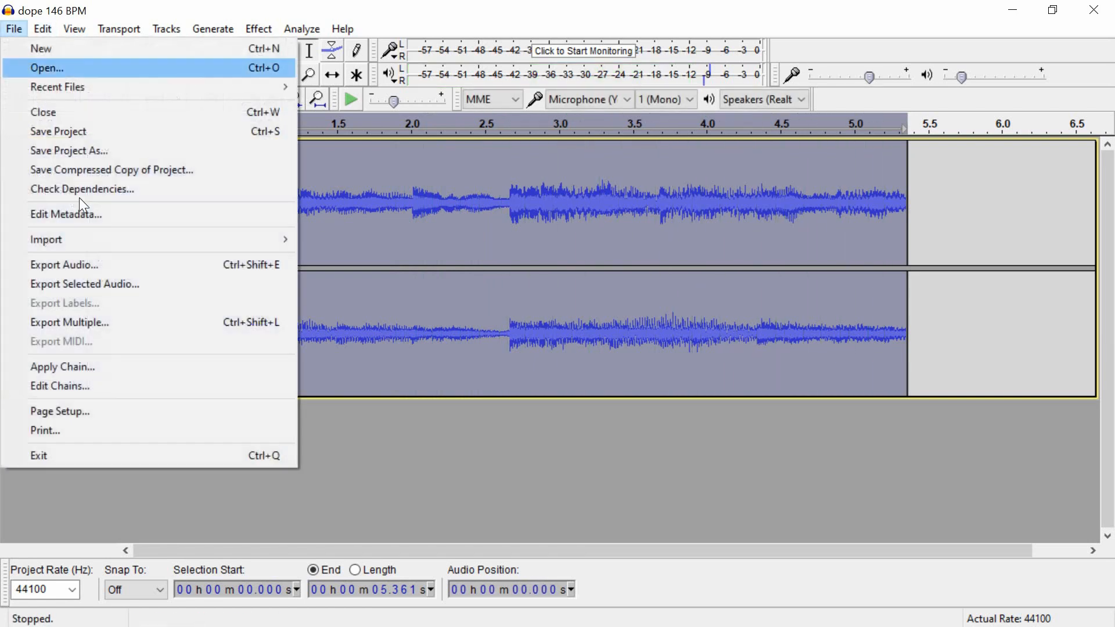
pyautogui.click(64, 265)
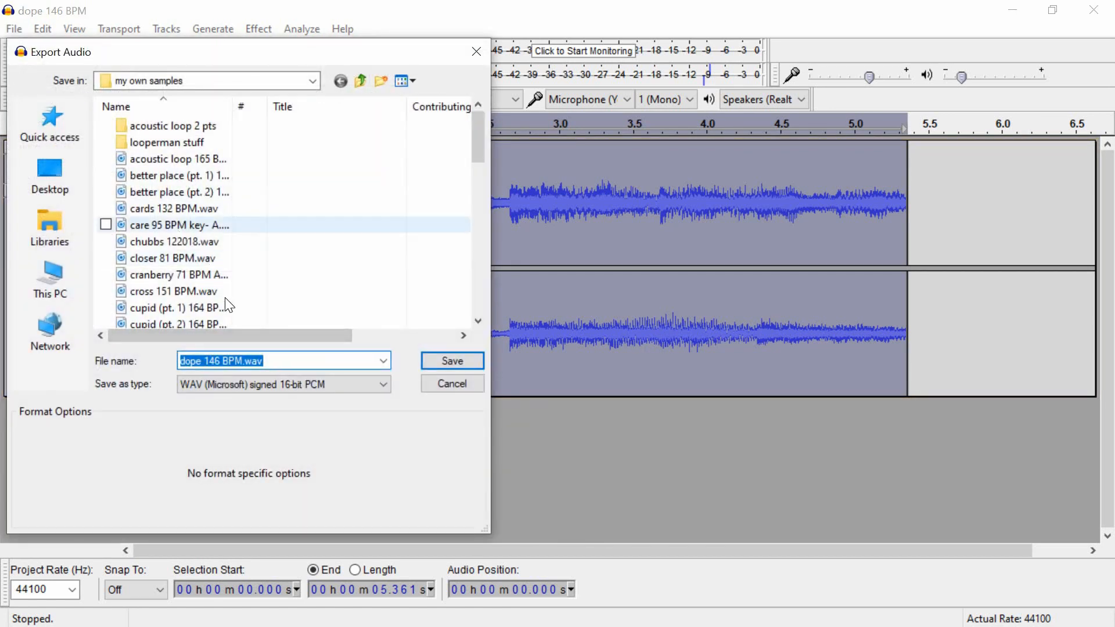
pyautogui.click(222, 361)
pyautogui.moveTo(224, 359); pyautogui.dragTo(211, 356)
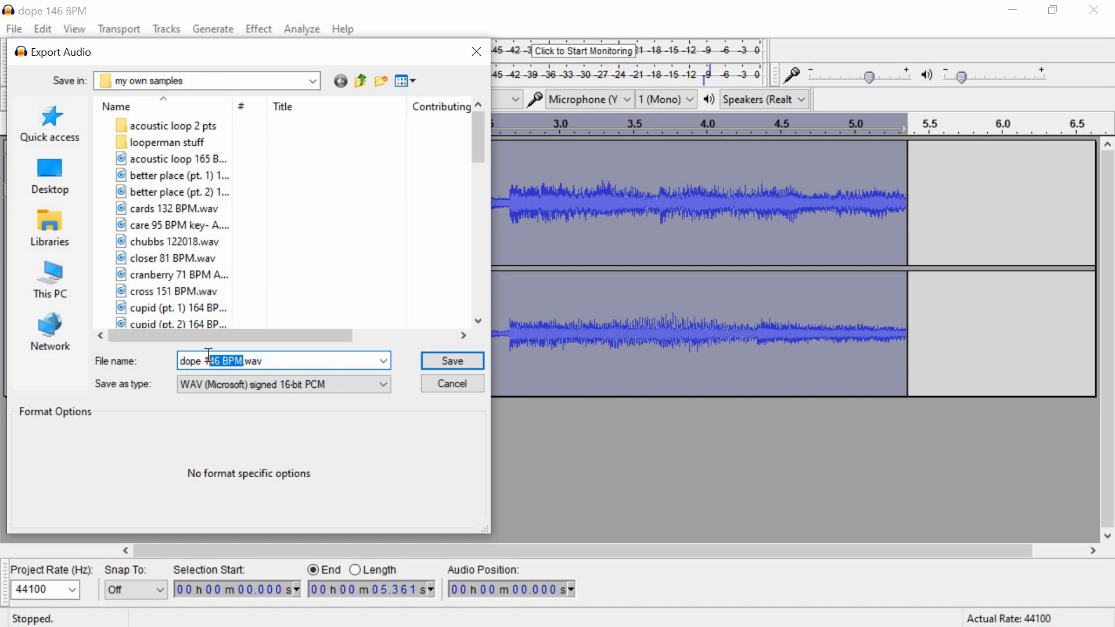
pyautogui.press('BackSpace')
pyautogui.write('new ')
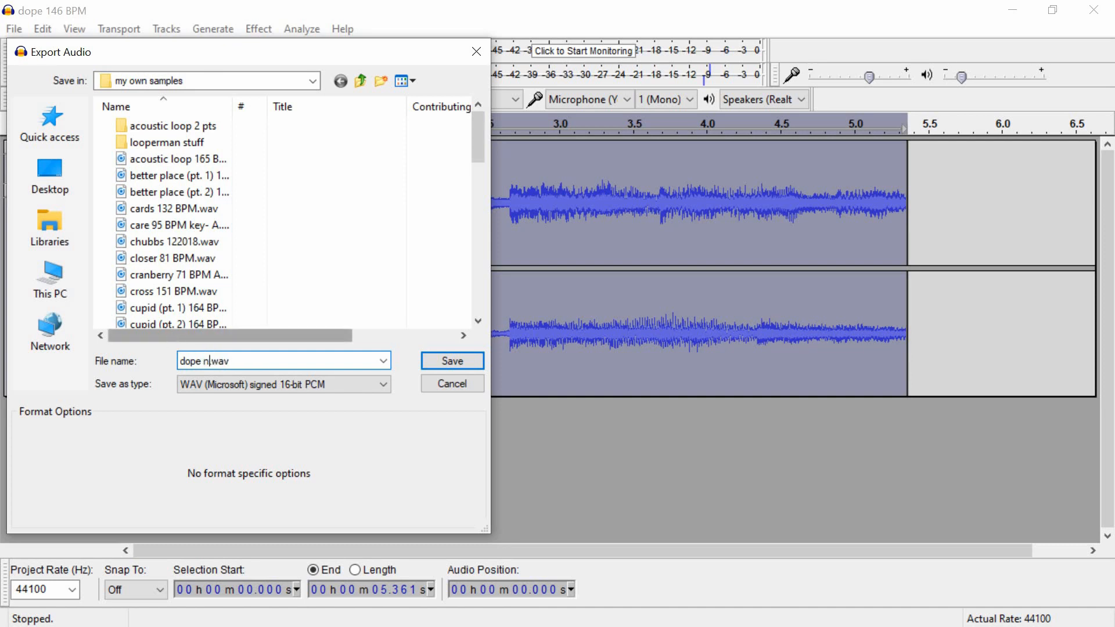
pyautogui.write('version')
pyautogui.press('Return')
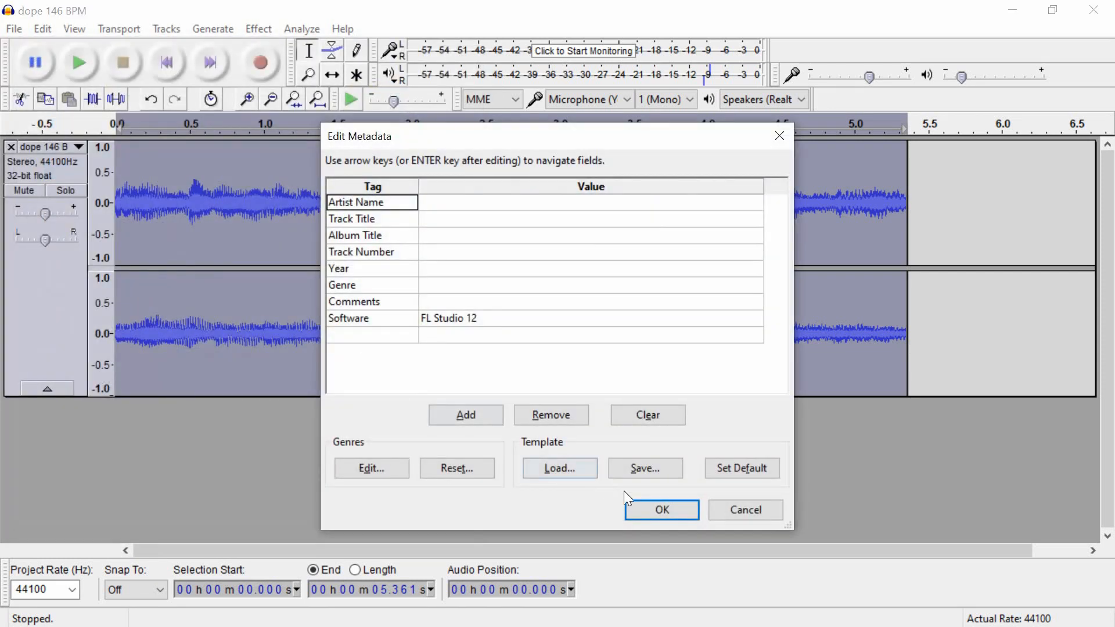
pyautogui.click(647, 510)
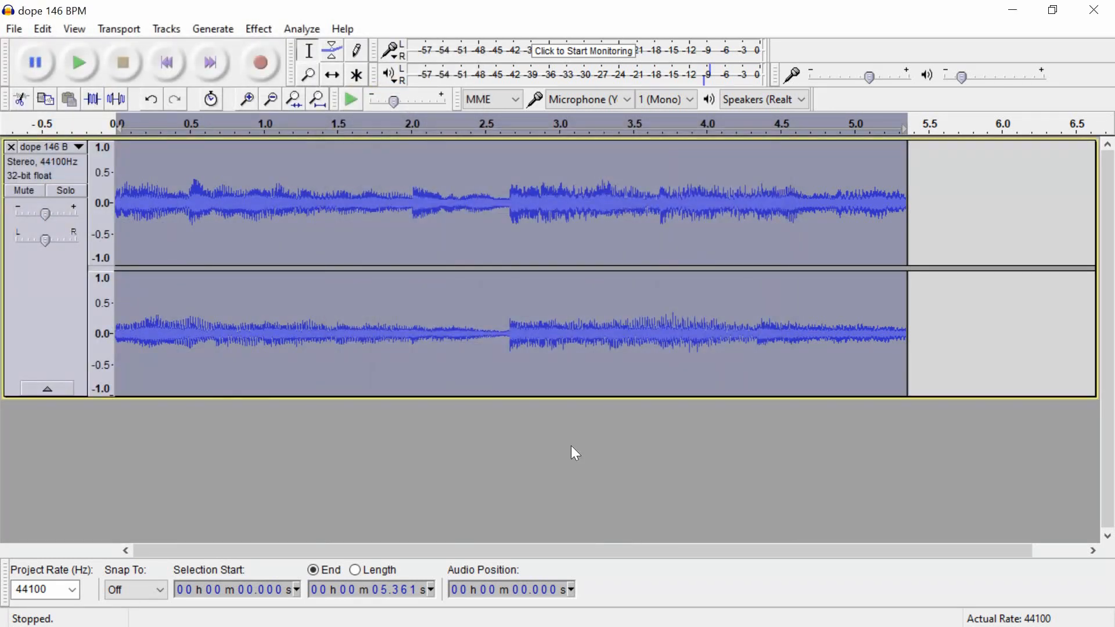
# - Close Audacity without saving the project, return to LMMS, and reload the Samples folder to reach the my own samples files
pyautogui.click(1095, 10)
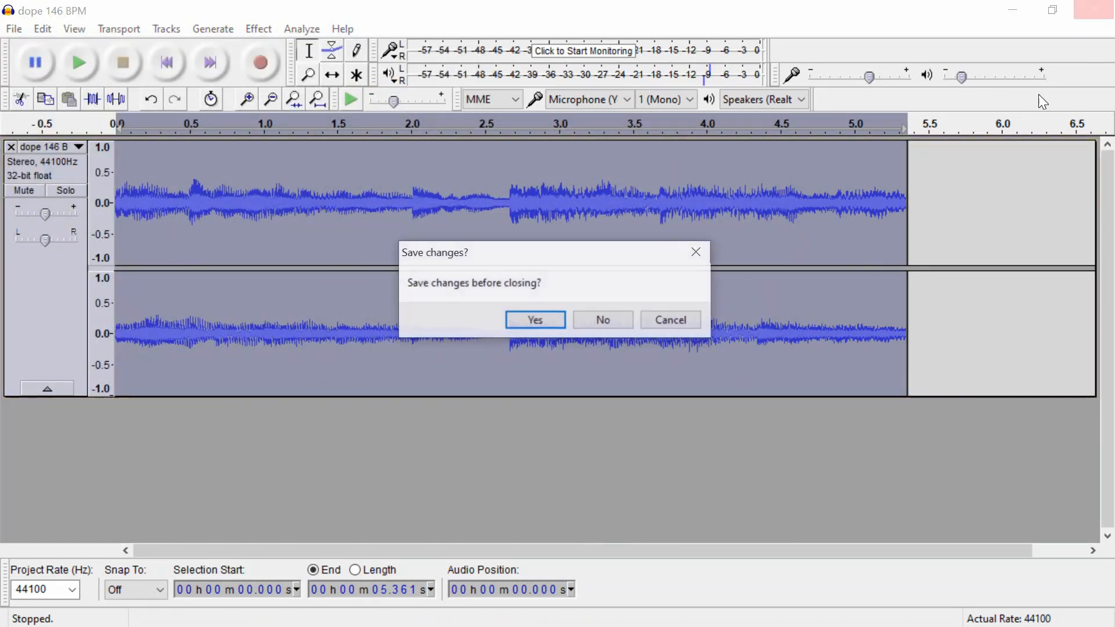
pyautogui.click(594, 323)
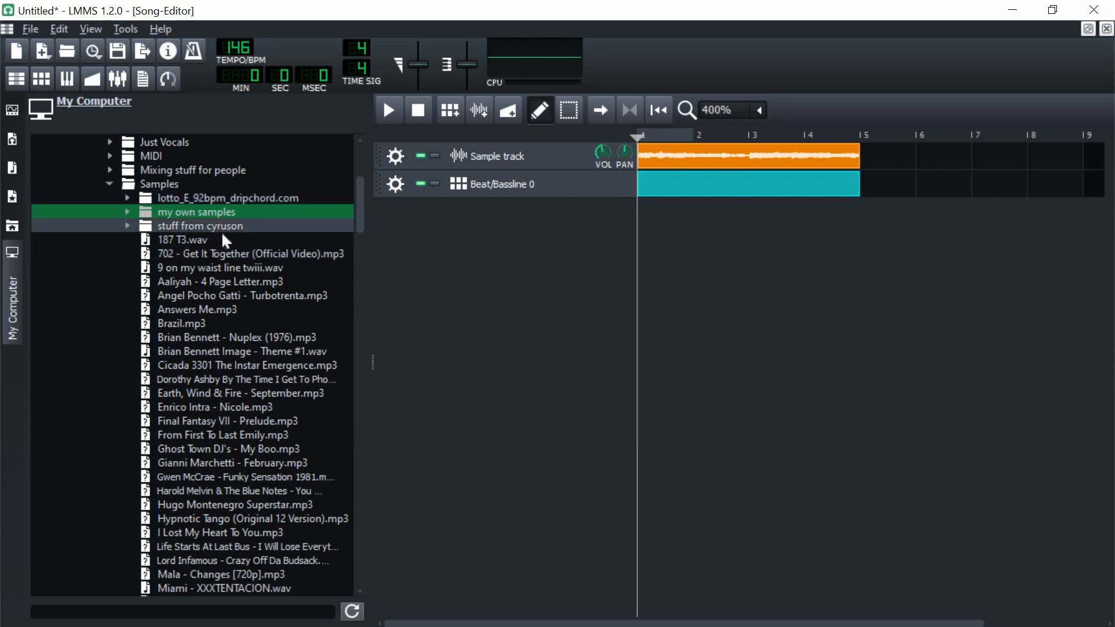
pyautogui.click(110, 184)
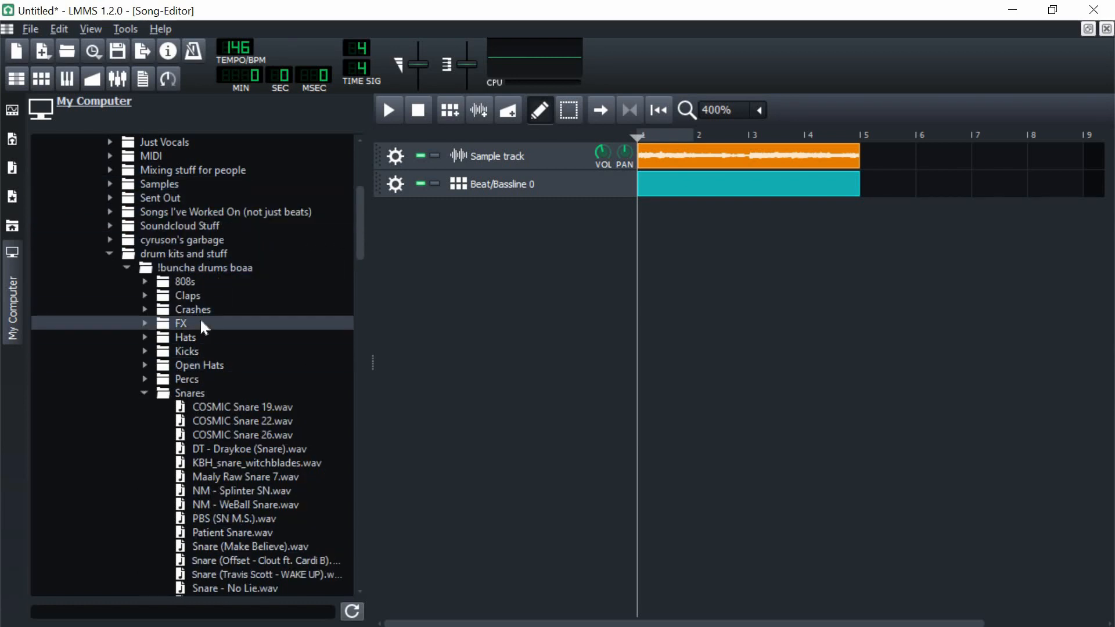
pyautogui.click(110, 255)
pyautogui.scroll(1, 134, 279)
pyautogui.click(94, 241)
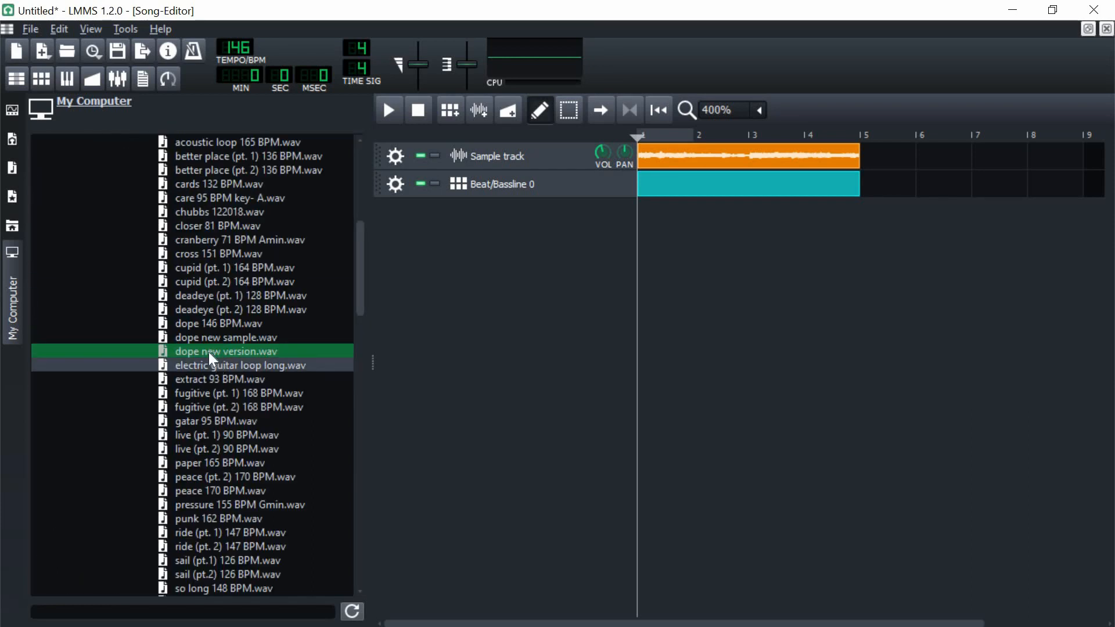
# - Remove the old sample track and add a new sample track above the Beat/Bassline 0 track
pyautogui.moveTo(208, 352); pyautogui.dragTo(406, 165)
pyautogui.click(396, 156)
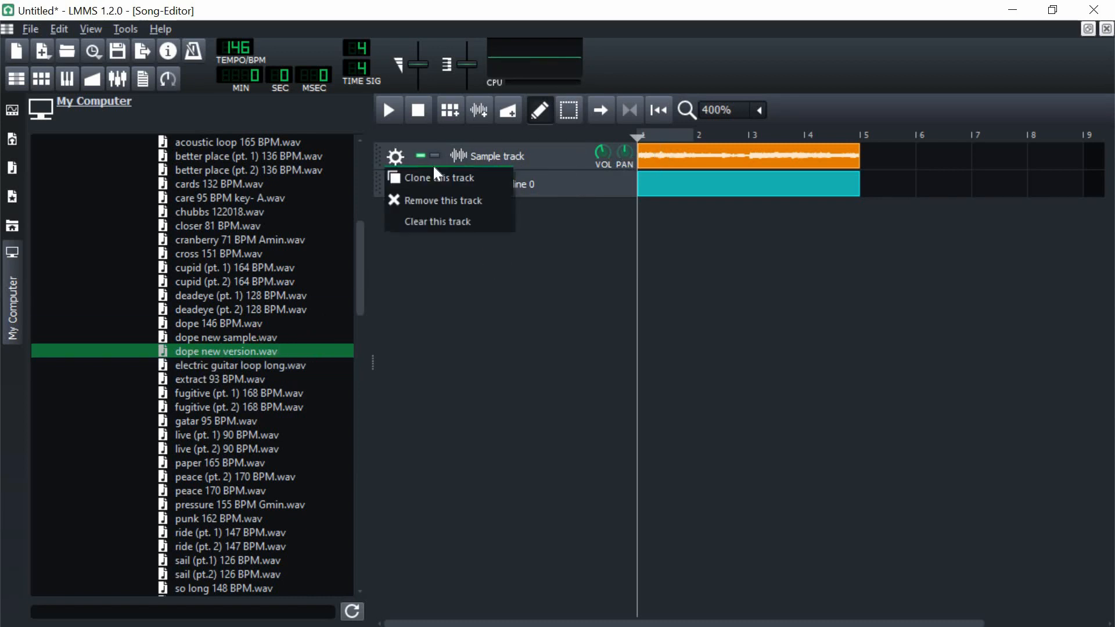
pyautogui.click(423, 198)
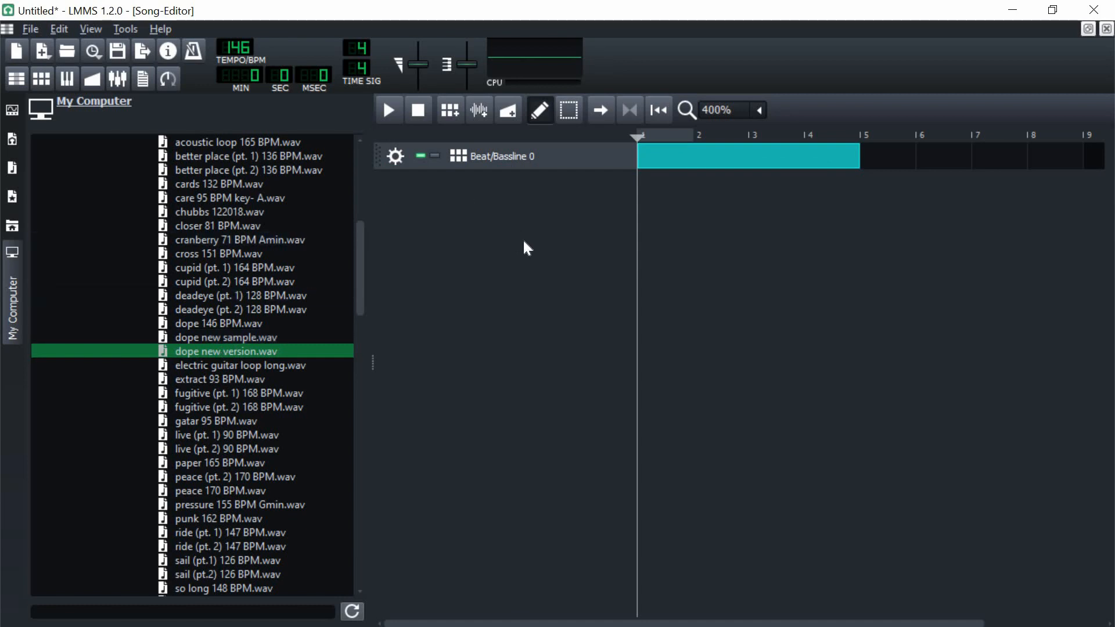
pyautogui.click(478, 111)
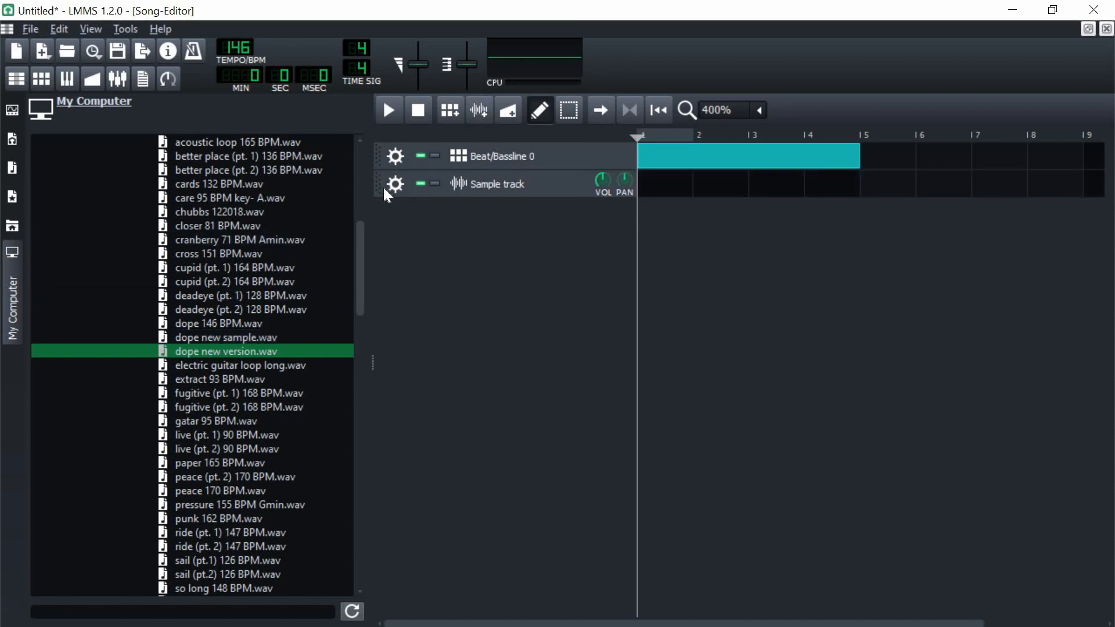
pyautogui.moveTo(383, 187); pyautogui.dragTo(386, 153)
# - Create a clip at bar 1 of the sample track, load dope new version.wav into it, and extend it to bar 5
pyautogui.click(648, 149)
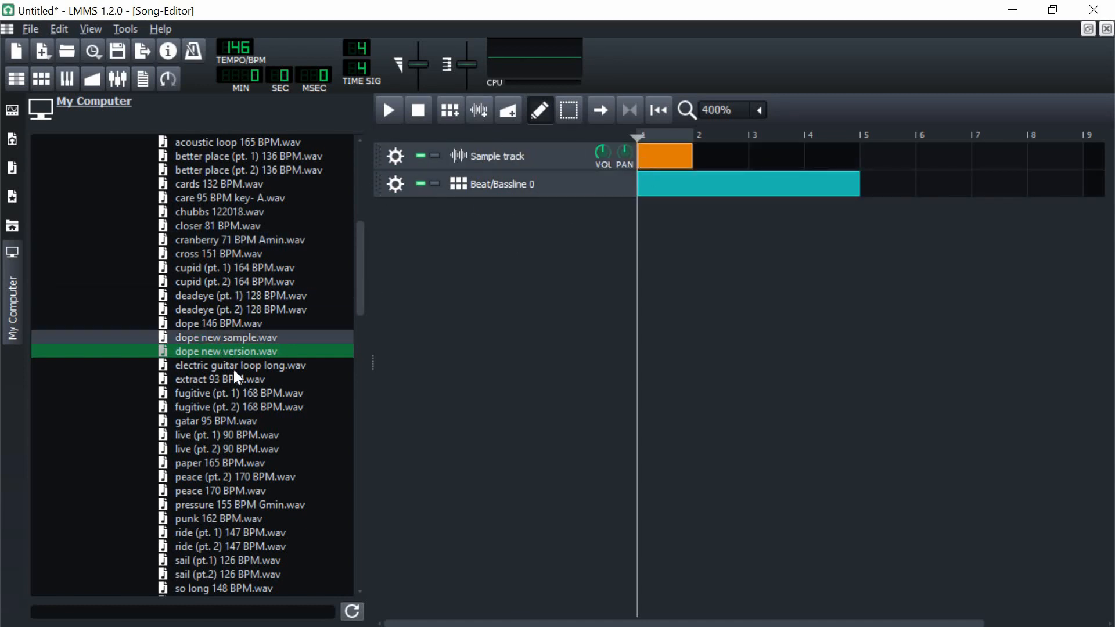
pyautogui.moveTo(226, 356); pyautogui.dragTo(664, 164)
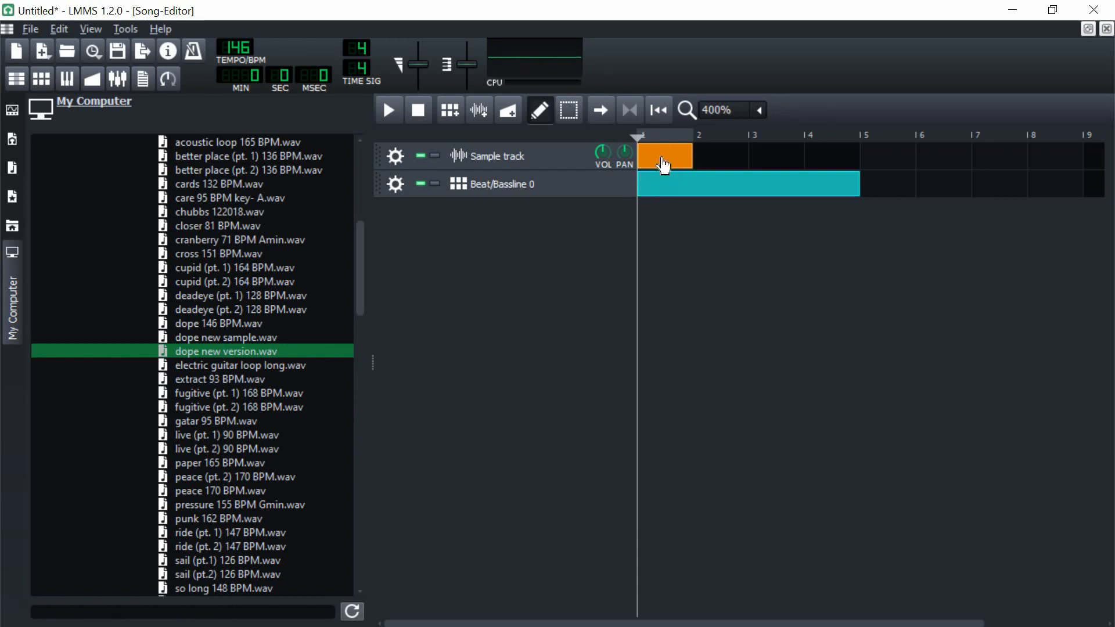
pyautogui.moveTo(821, 156); pyautogui.dragTo(865, 166)
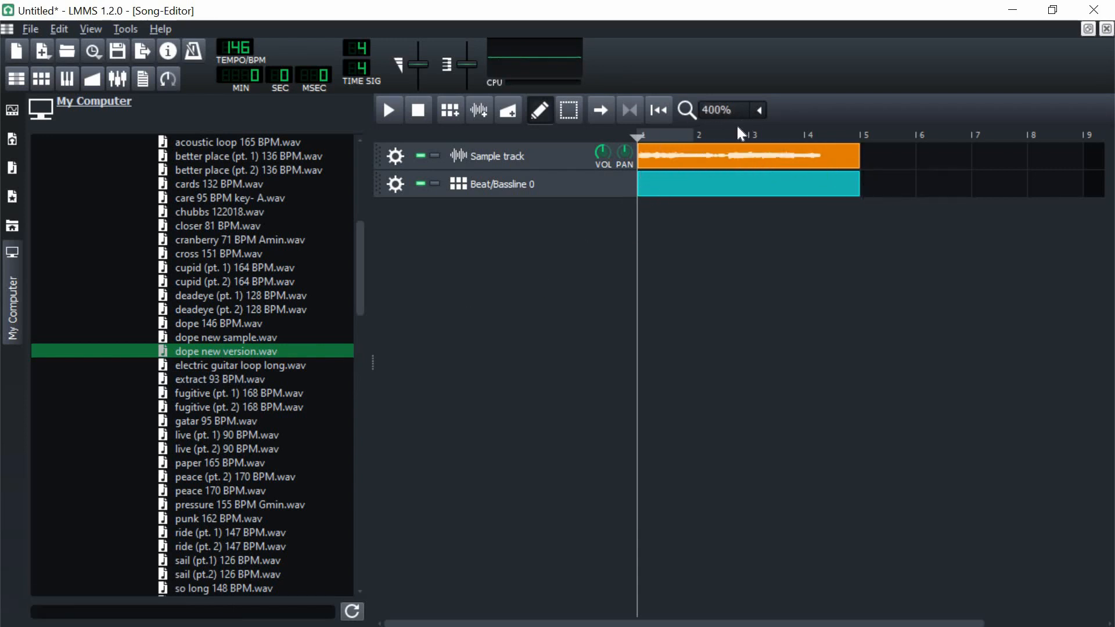
# - Raise the project tempo to 179 BPM so that the sample's waveform fills the four-bar clip
pyautogui.click(762, 111)
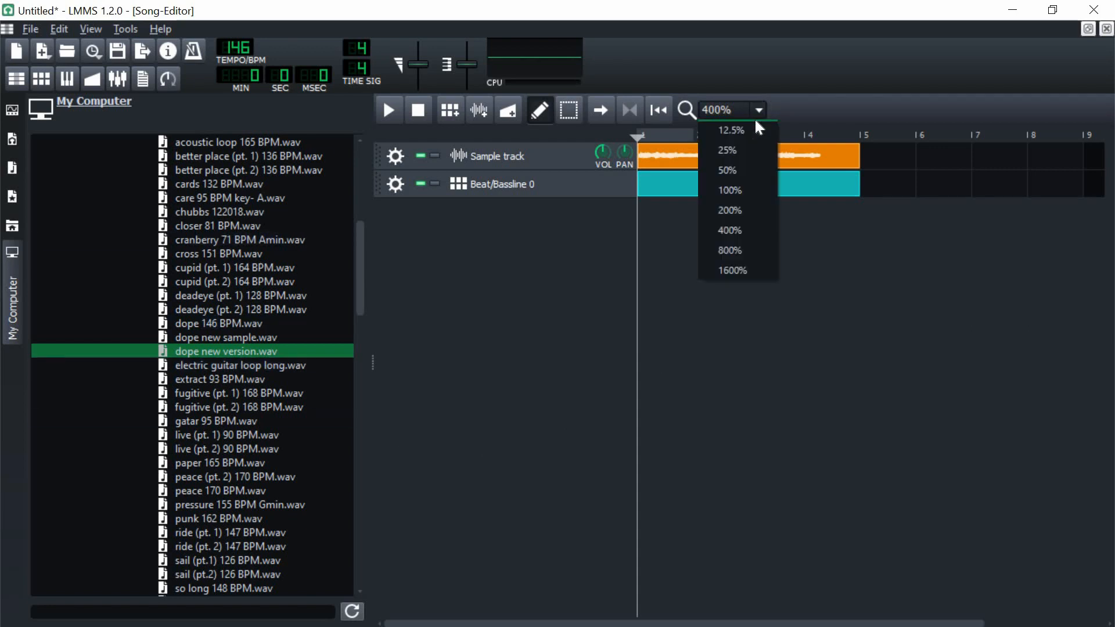
pyautogui.click(749, 251)
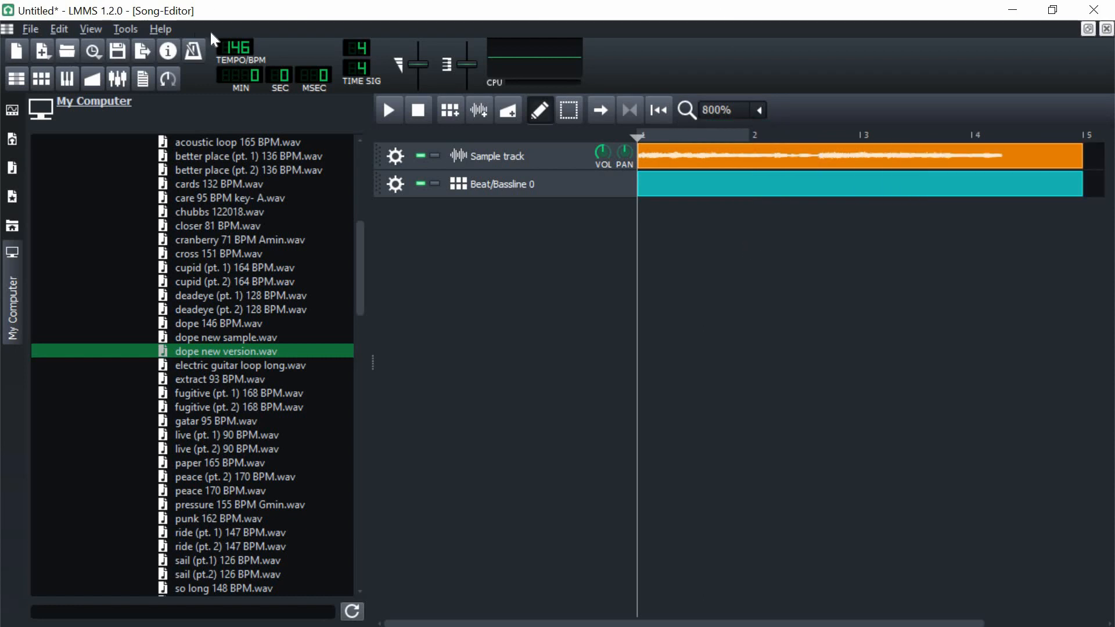
pyautogui.moveTo(236, 48)
pyautogui.mouseDown()
pyautogui.moveTo(235, 64)
pyautogui.moveTo(235, 36)
pyautogui.mouseUp()
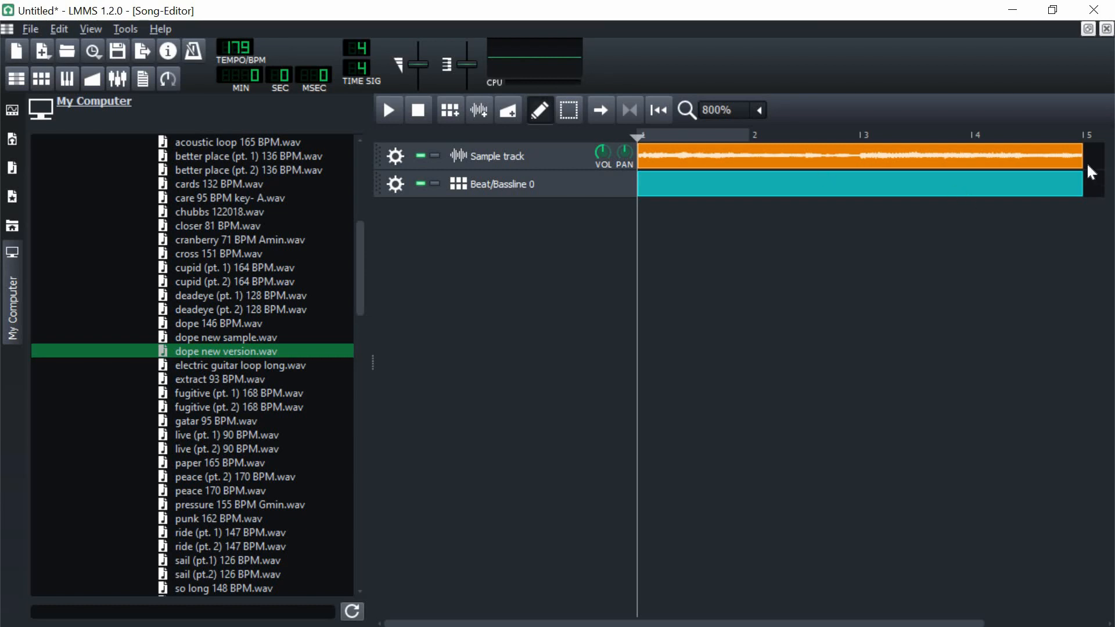
# - Extend the sample clip well past bar 5 and fine-tune the tempo to 178 BPM, aligning the waveform's end with the bar line
pyautogui.moveTo(1087, 162); pyautogui.dragTo(1099, 186)
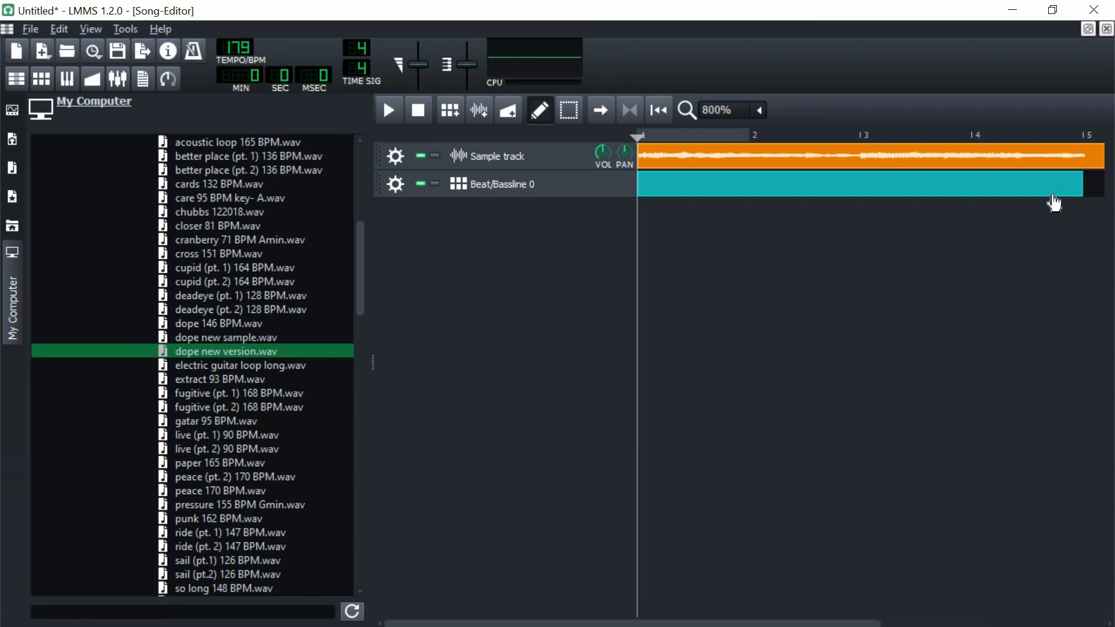
pyautogui.moveTo(750, 623); pyautogui.dragTo(778, 623)
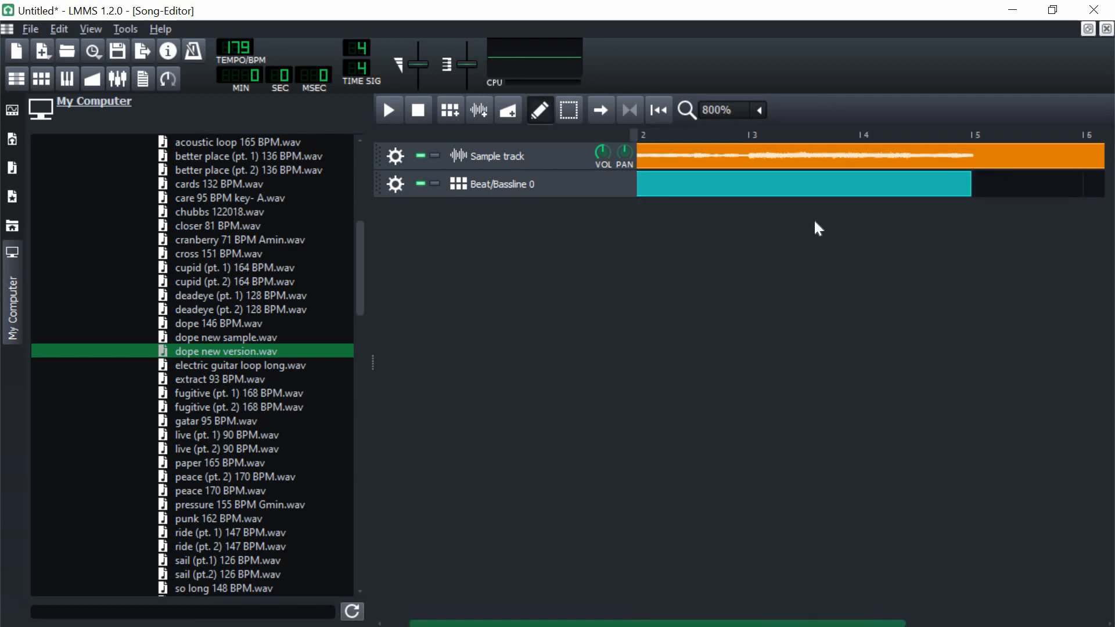
pyautogui.click(877, 137)
pyautogui.moveTo(862, 623); pyautogui.dragTo(887, 623)
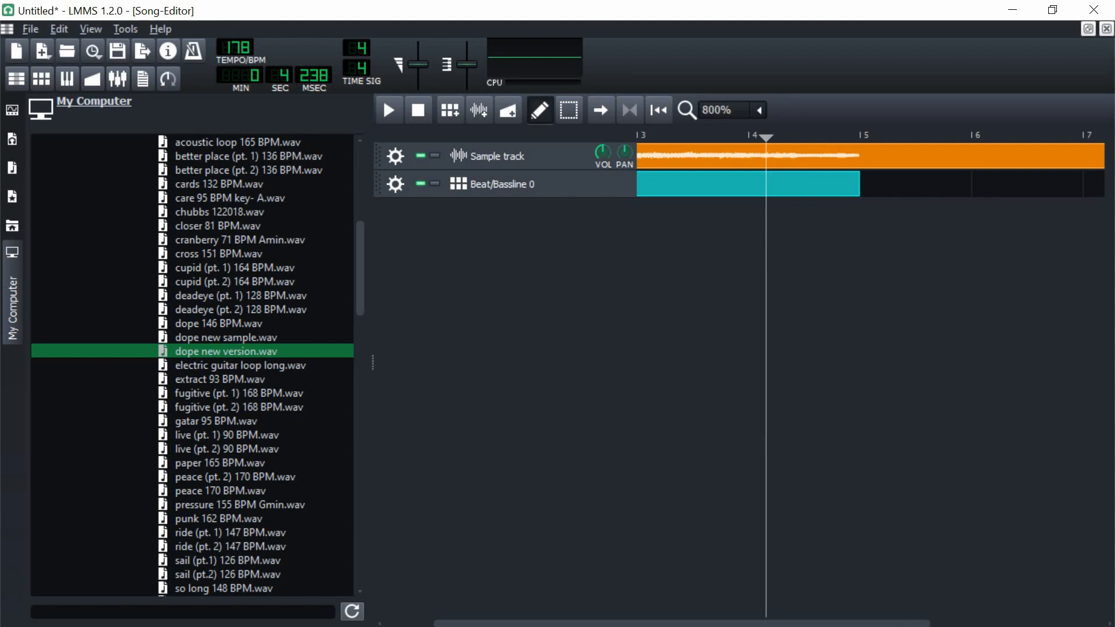
pyautogui.moveTo(235, 47); pyautogui.dragTo(235, 51)
# - Shorten the sample clip so that it ends at bar 5, level with the Beat/Bassline 0 clip
pyautogui.click(755, 110)
pyautogui.click(750, 236)
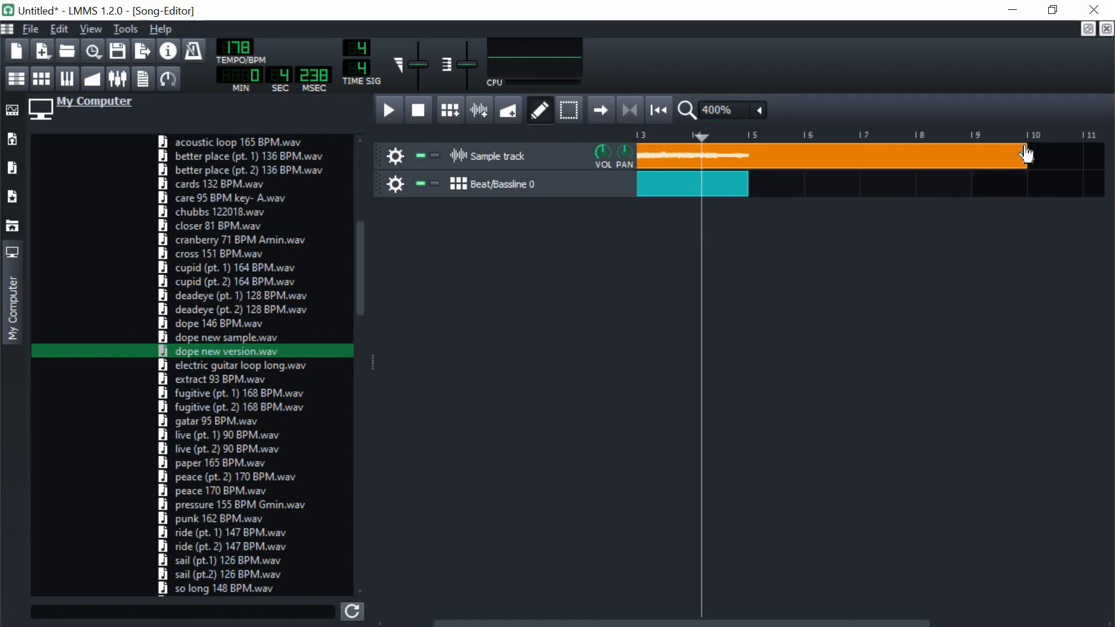
pyautogui.moveTo(1029, 159); pyautogui.dragTo(750, 156)
# - Play the song from bar 1 to check the sample's timing, stop it, and narrow the file browser
pyautogui.moveTo(570, 624); pyautogui.dragTo(500, 610)
pyautogui.click(641, 135)
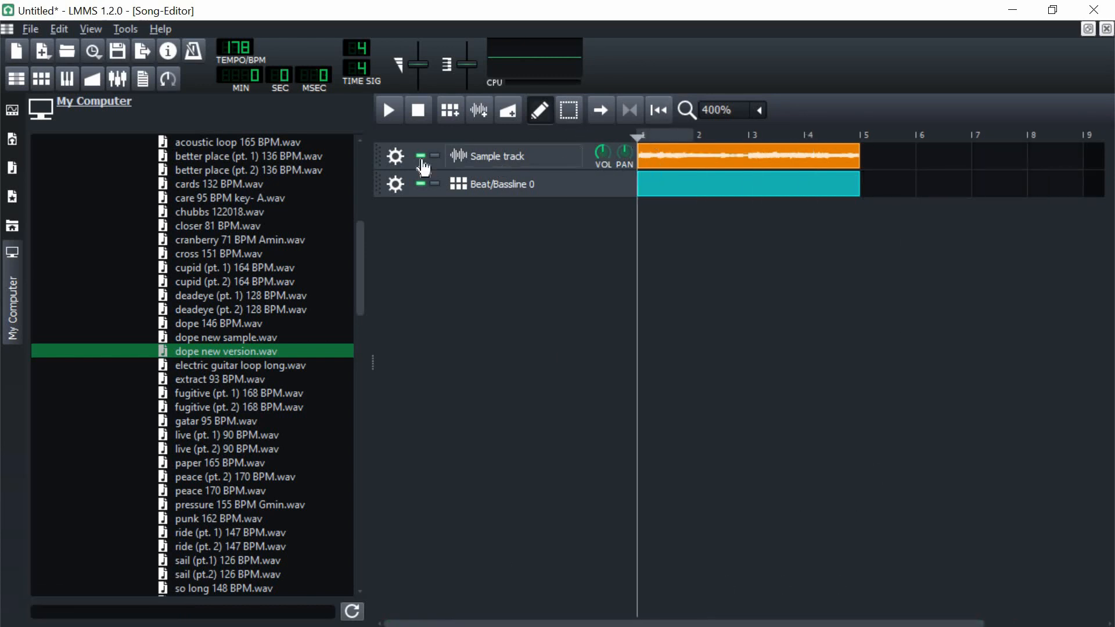
pyautogui.click(388, 109)
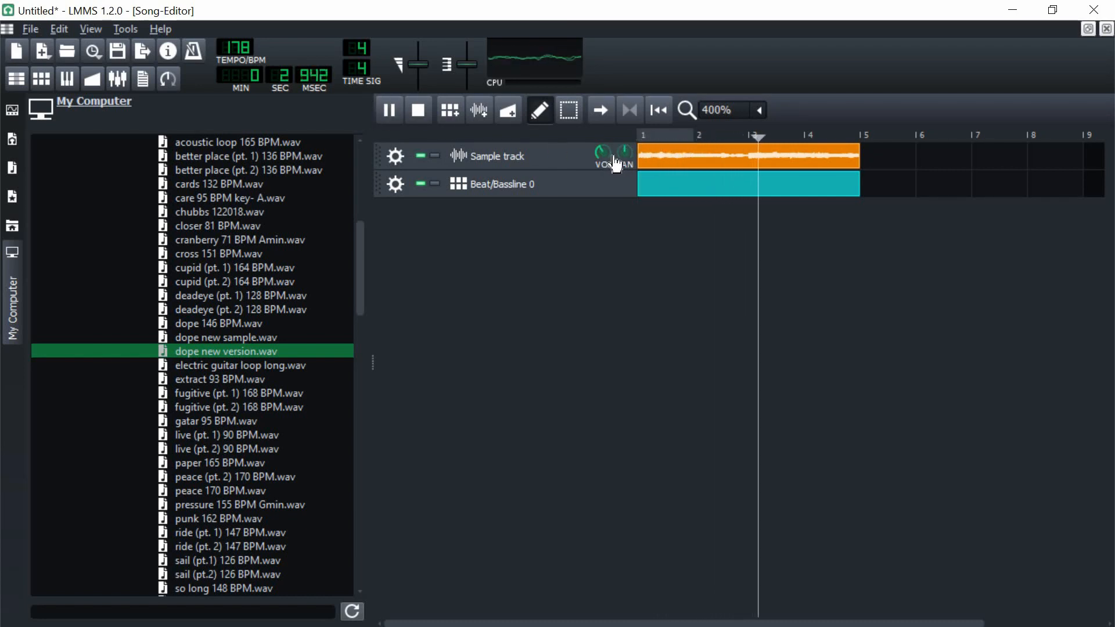
pyautogui.click(419, 114)
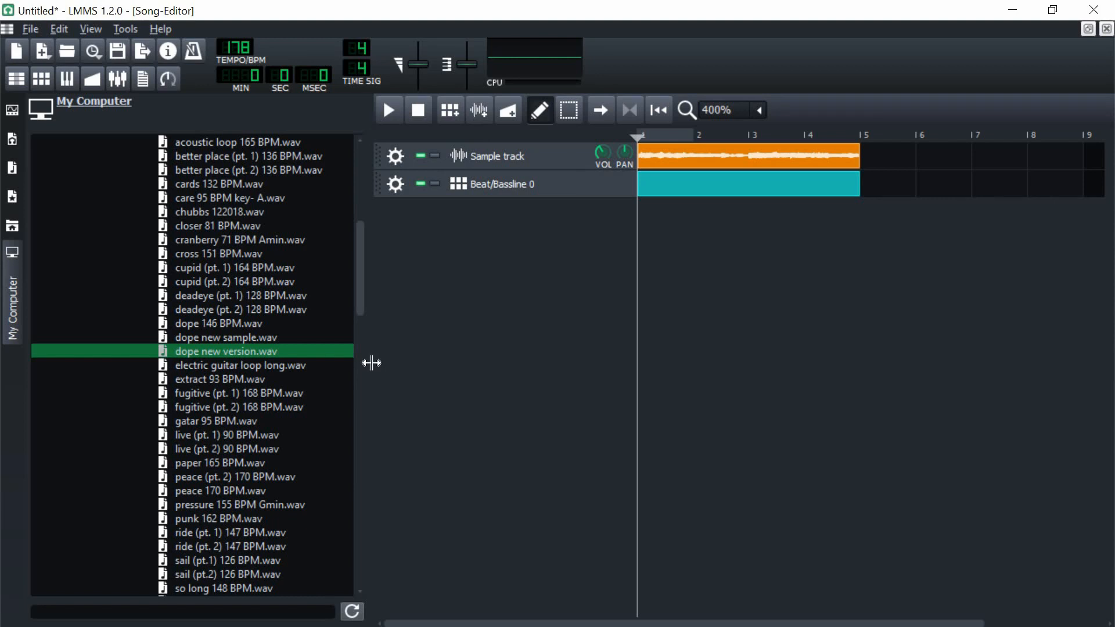
pyautogui.moveTo(370, 363); pyautogui.dragTo(301, 362)
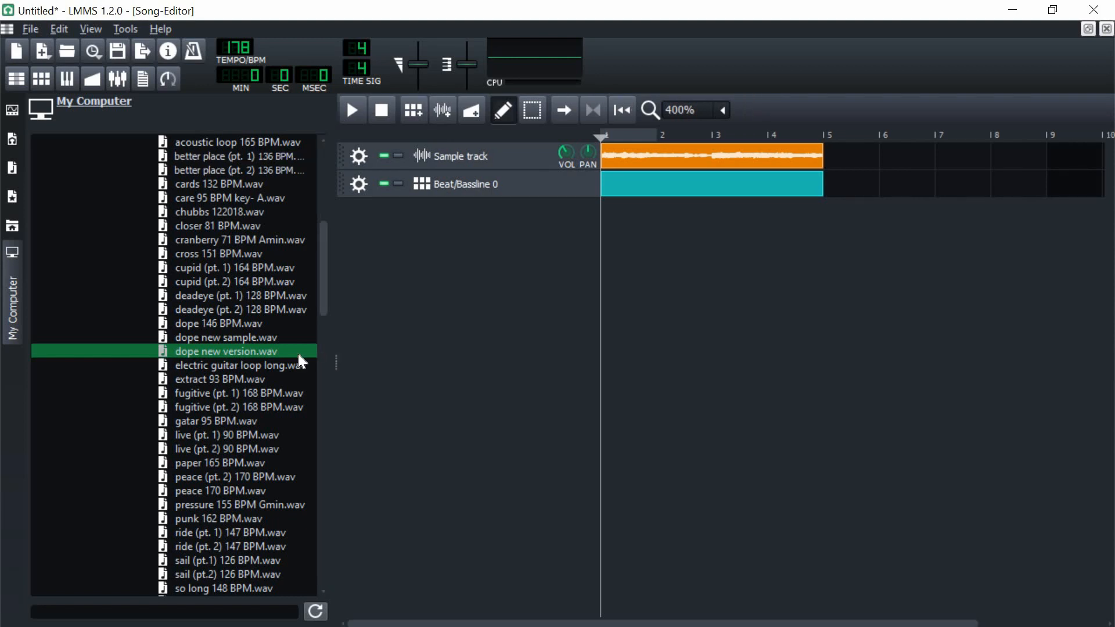